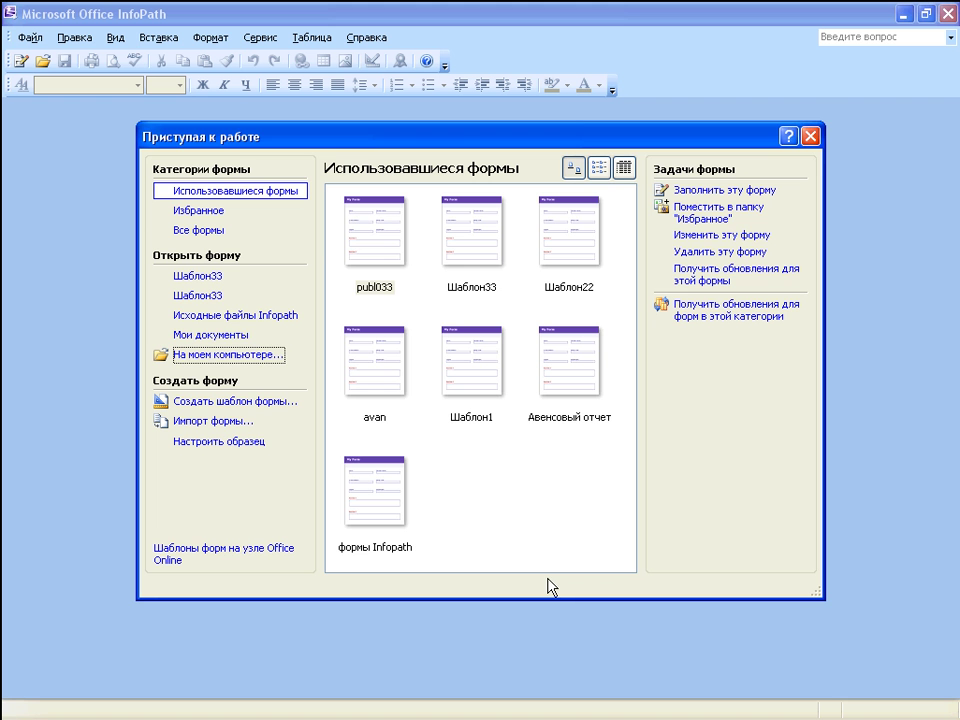
Step: Start a new meeting agenda form from the Собрание template in My Documents
{"action": "left_click", "coordinate": [230, 356]}
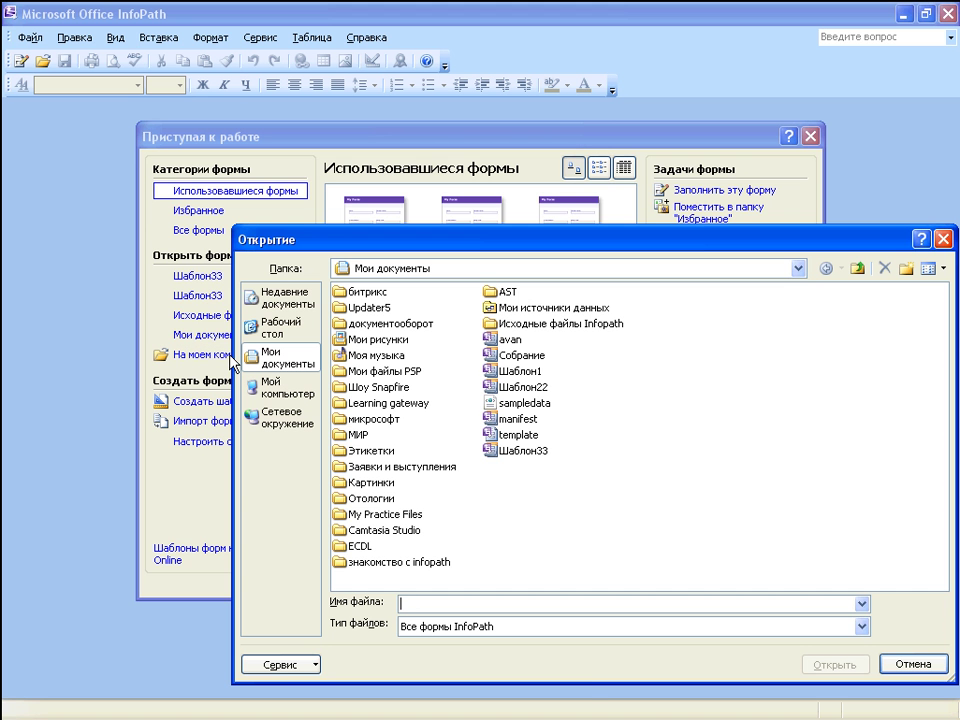
{"action": "double_click", "coordinate": [514, 357]}
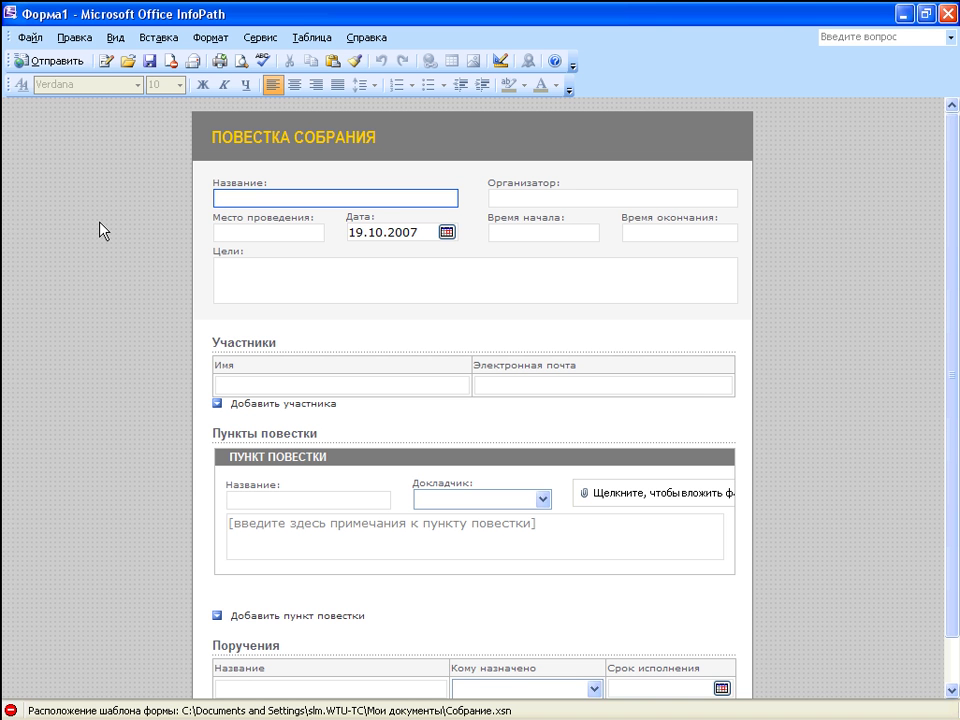
Step: Enter the title 'собрание труд коллектива' and the goals 'маркетинговые мероприятия'
{"action": "type", "text": "собрание труд"}
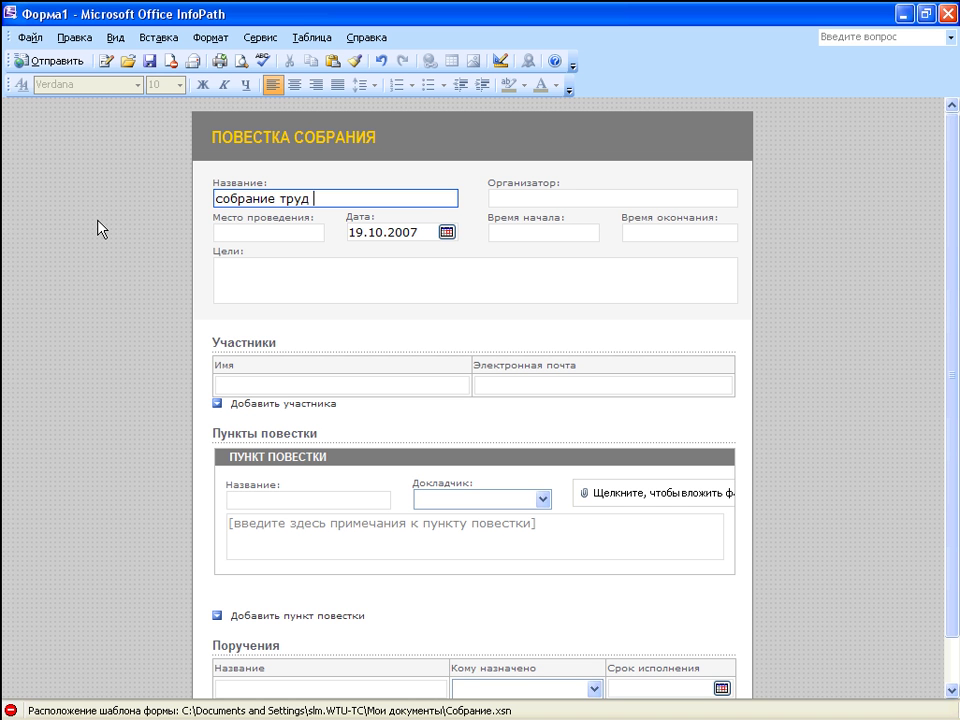
{"action": "type", "text": " коллектива"}
{"action": "key", "text": "Tab"}
{"action": "type", "text": "мар"}
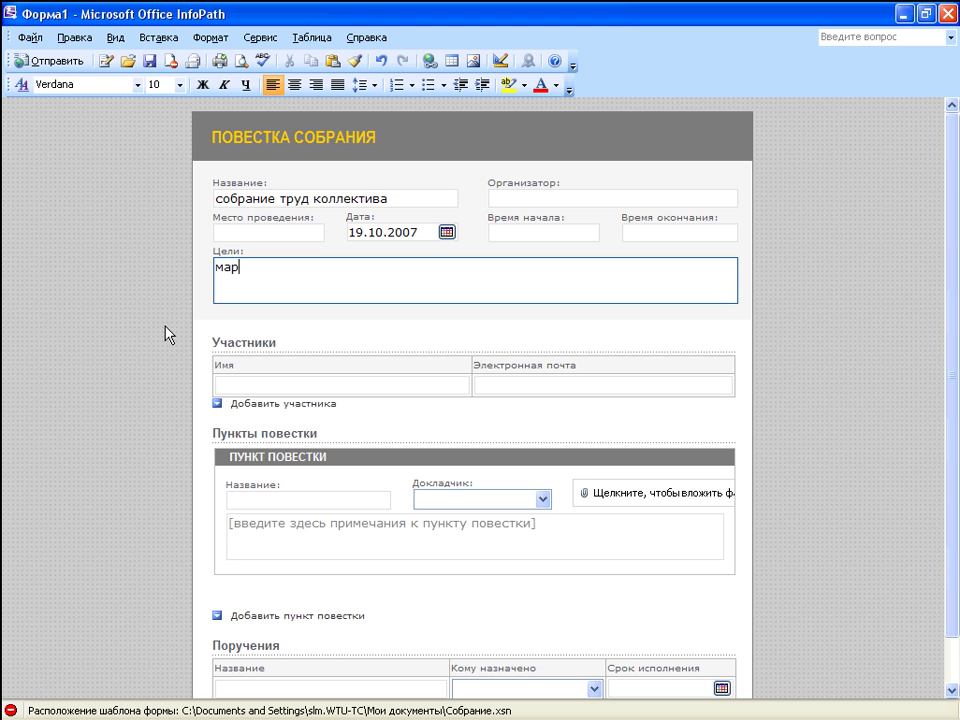
{"action": "type", "text": "кетинговые мероприятия"}
Step: Add three participants' names to the participant list
{"action": "left_click", "coordinate": [268, 386]}
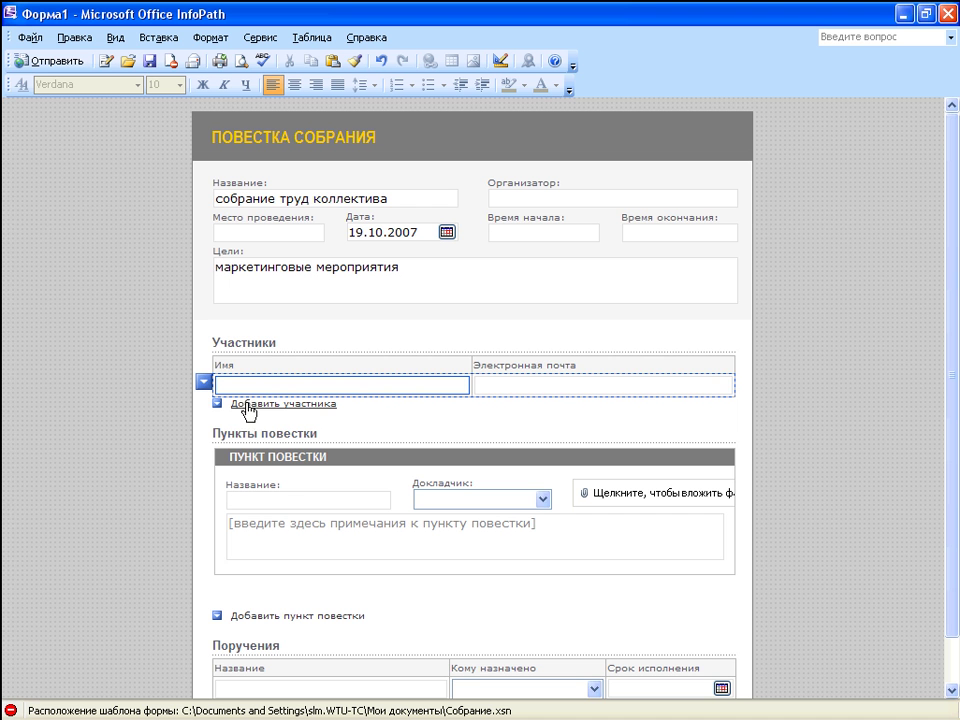
{"action": "type", "text": "ллпвпвыпап"}
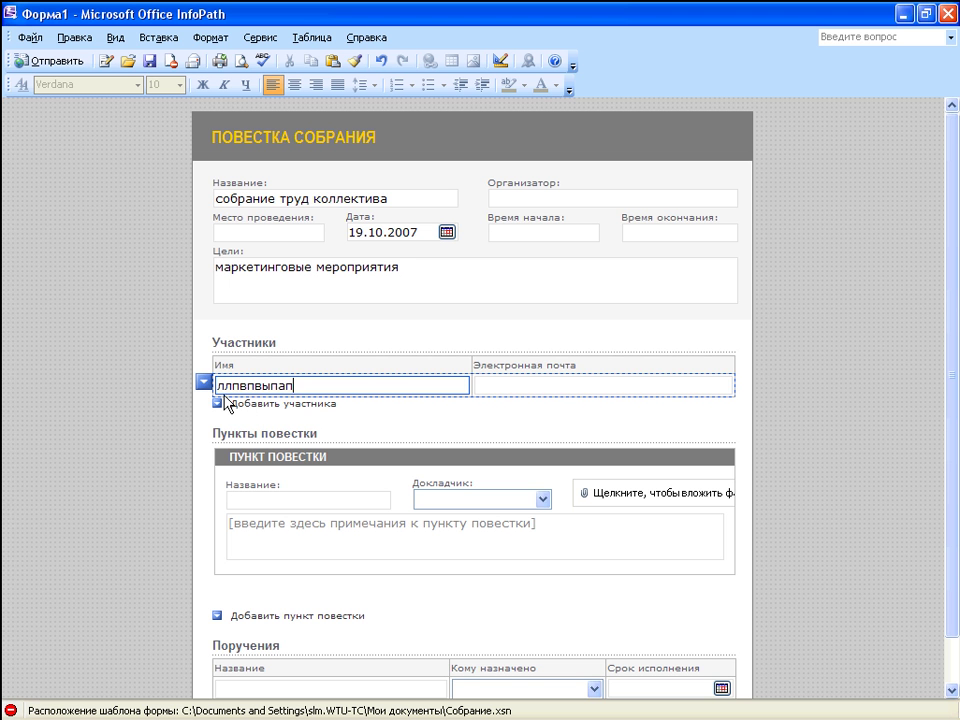
{"action": "type", "text": "в"}
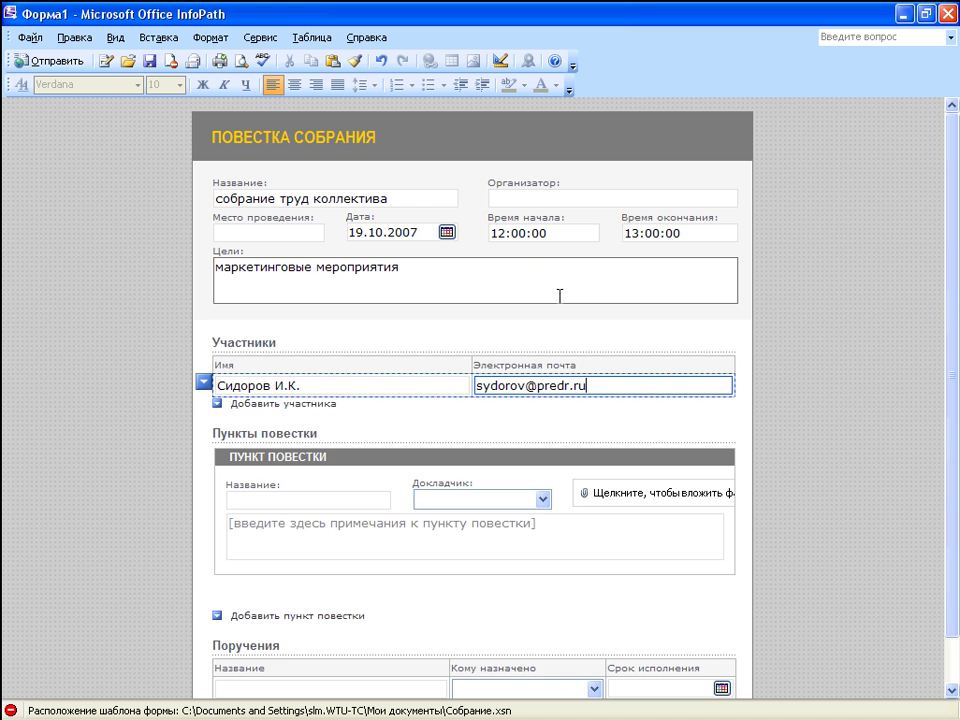
{"action": "key", "text": "Return"}
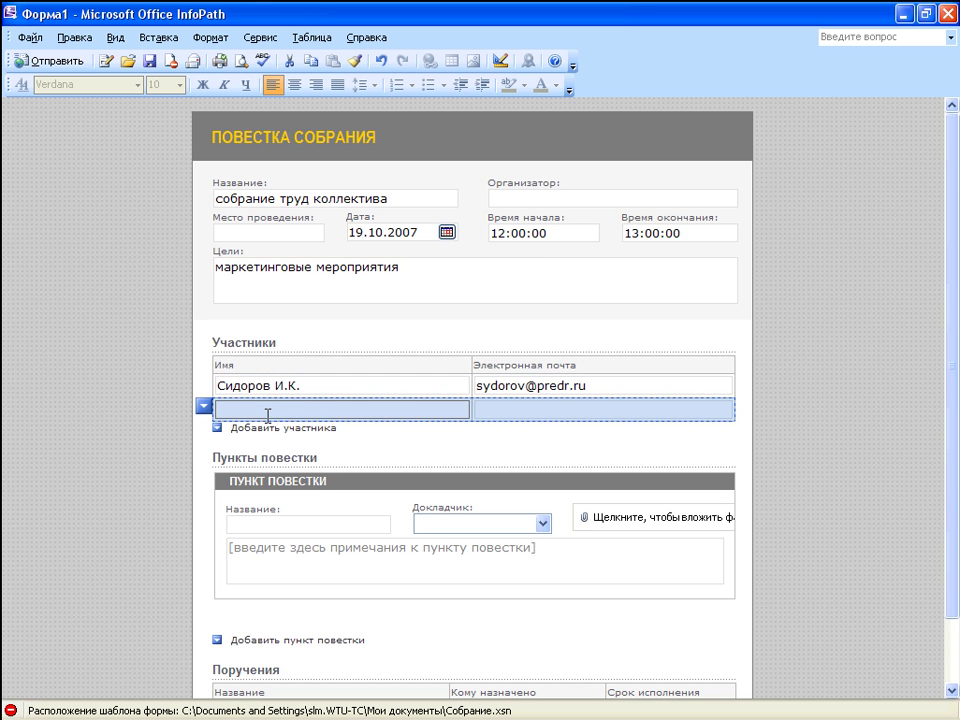
{"action": "left_click", "coordinate": [229, 401]}
{"action": "type", "text": "Gt"}
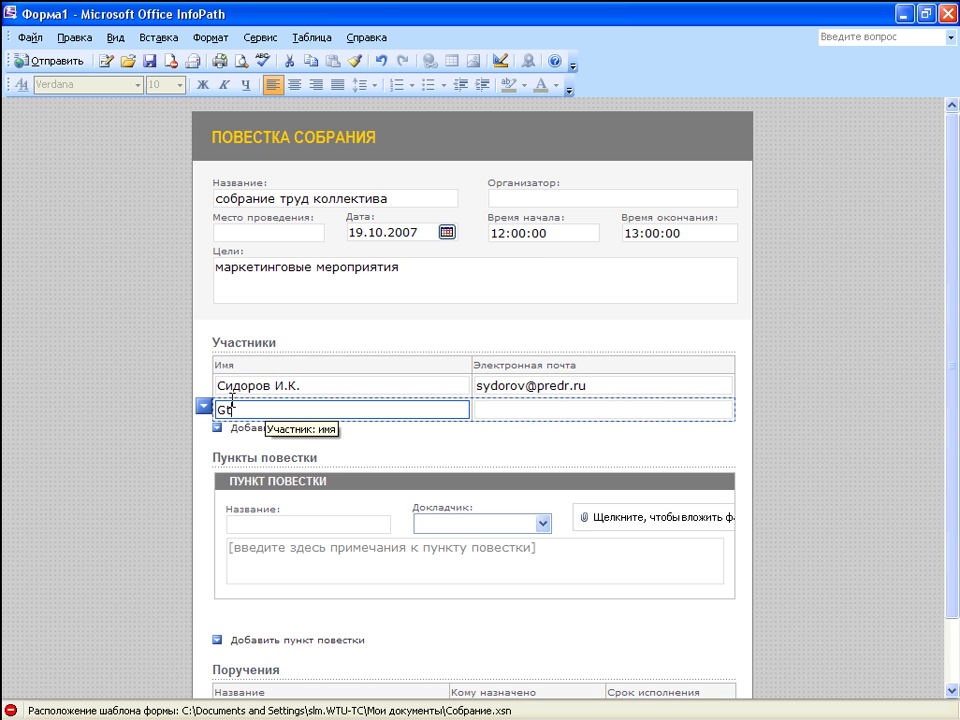
{"action": "type", "text": "hhjd"}
{"action": "key", "text": "BackSpace"}
{"action": "key", "text": "BackSpace"}
{"action": "key", "text": "BackSpace"}
{"action": "key", "text": "BackSpace"}
{"action": "key", "text": "BackSpace"}
{"action": "key", "text": "BackSpace"}
{"action": "type", "text": "Пе"}
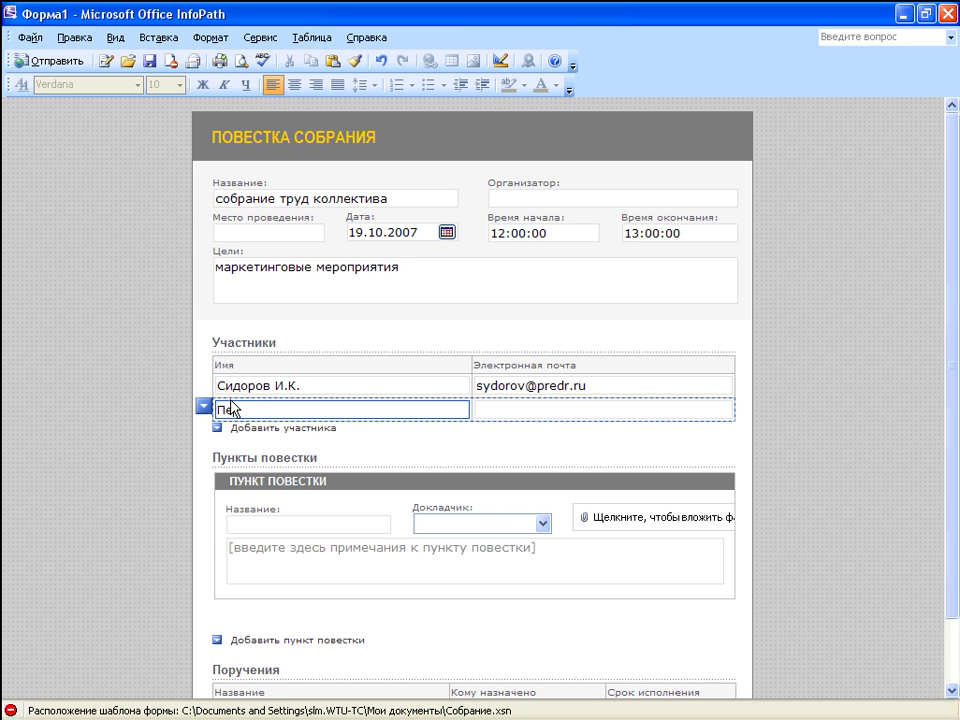
{"action": "type", "text": "тров"}
{"action": "left_click", "coordinate": [217, 430]}
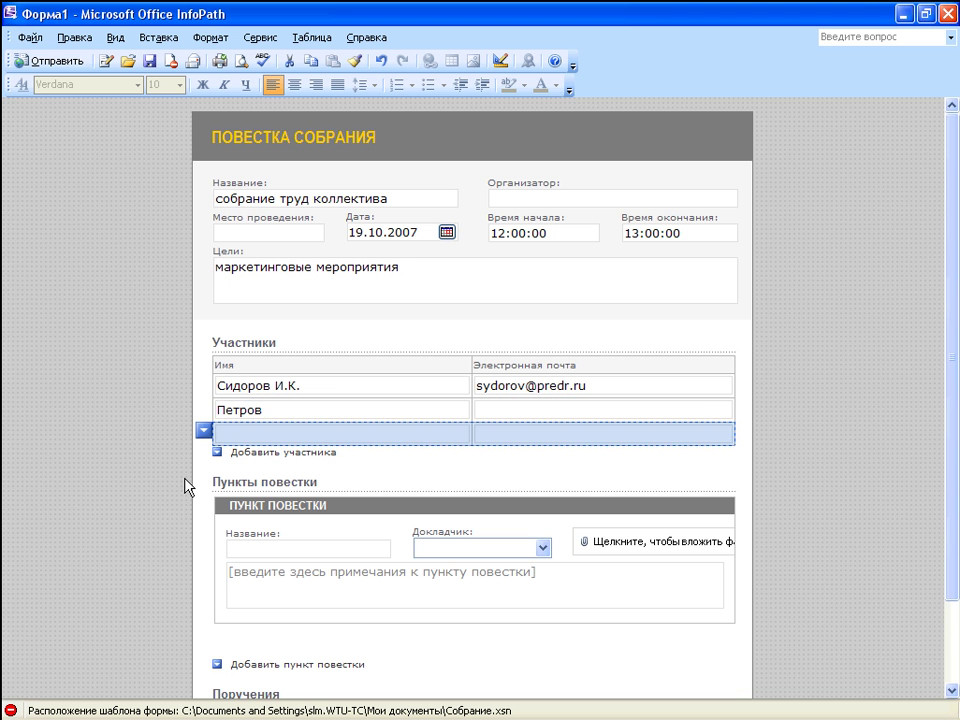
{"action": "type", "text": "Иванов"}
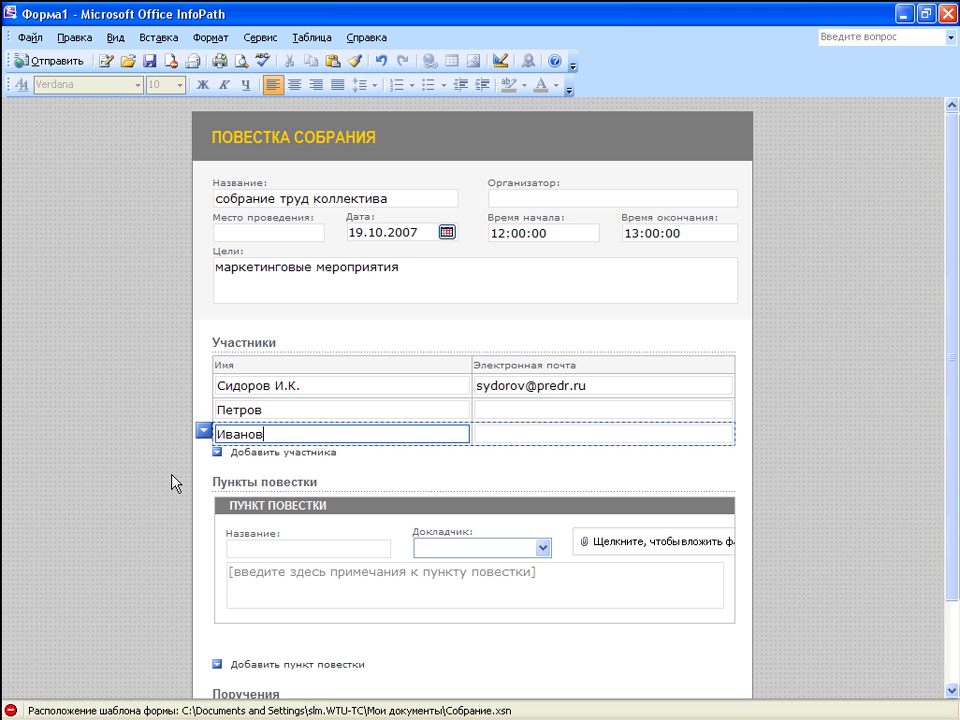
Step: Make the first participant the agenda item's Докладчик
{"action": "left_click", "coordinate": [545, 549]}
{"action": "left_click", "coordinate": [544, 549]}
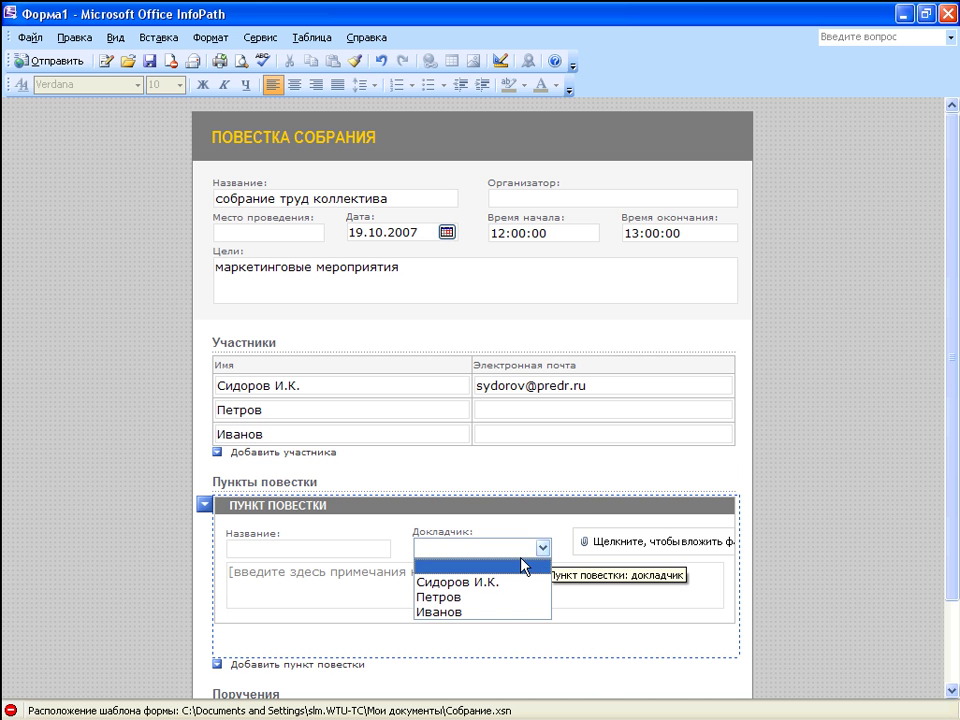
{"action": "left_click", "coordinate": [510, 582]}
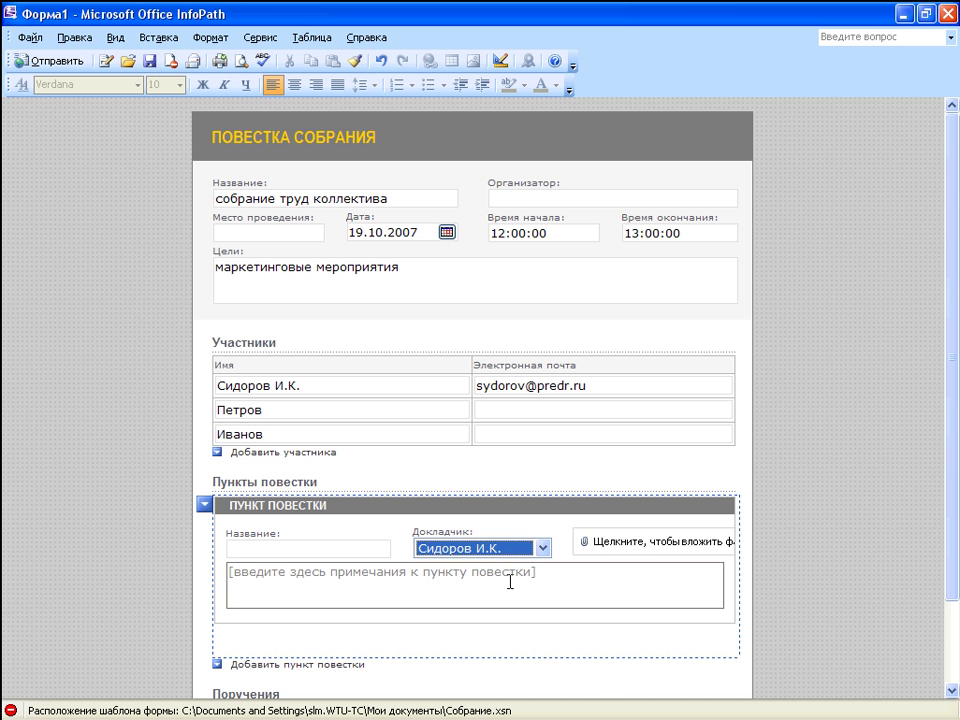
{"action": "left_click_drag", "start_coordinate": [951, 587], "coordinate": [951, 652]}
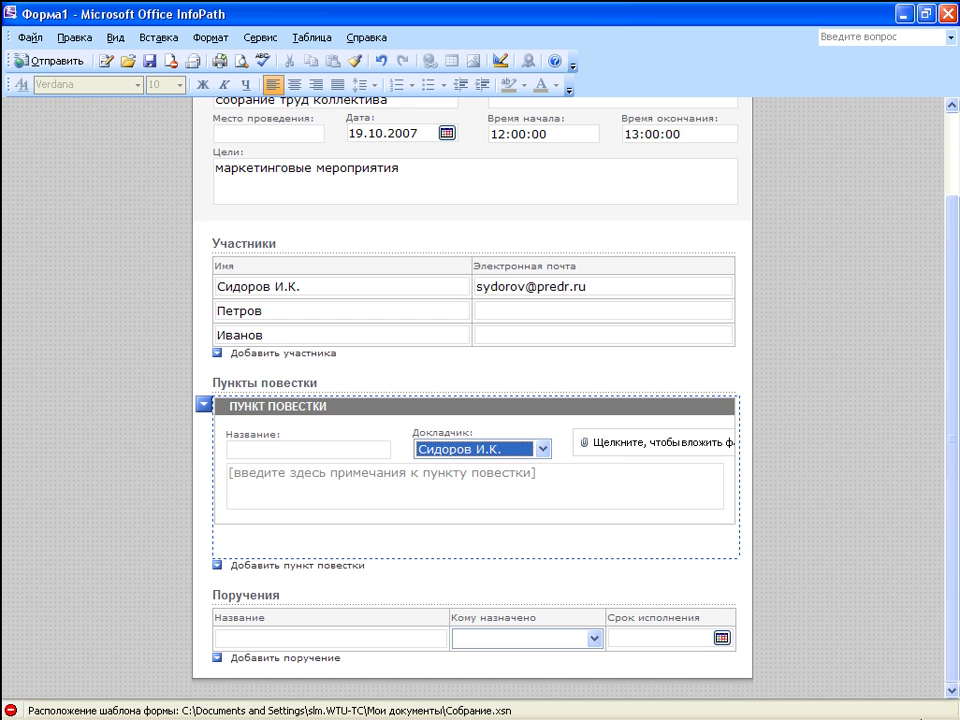
Step: Assign the task to the second participant with due date 24.10.2007
{"action": "left_click", "coordinate": [595, 637]}
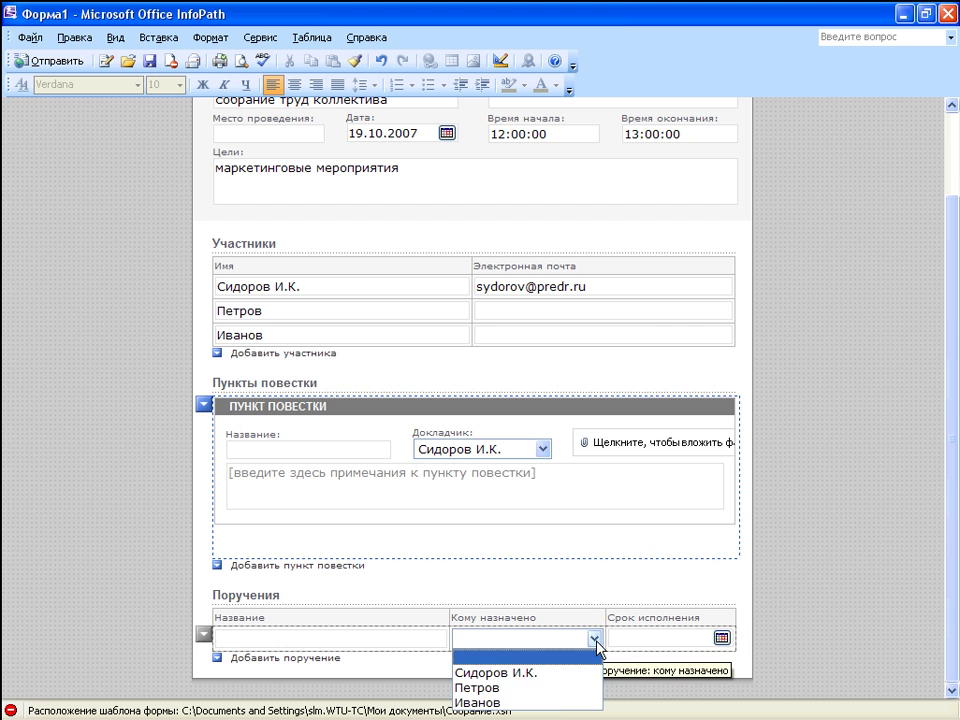
{"action": "left_click", "coordinate": [551, 690]}
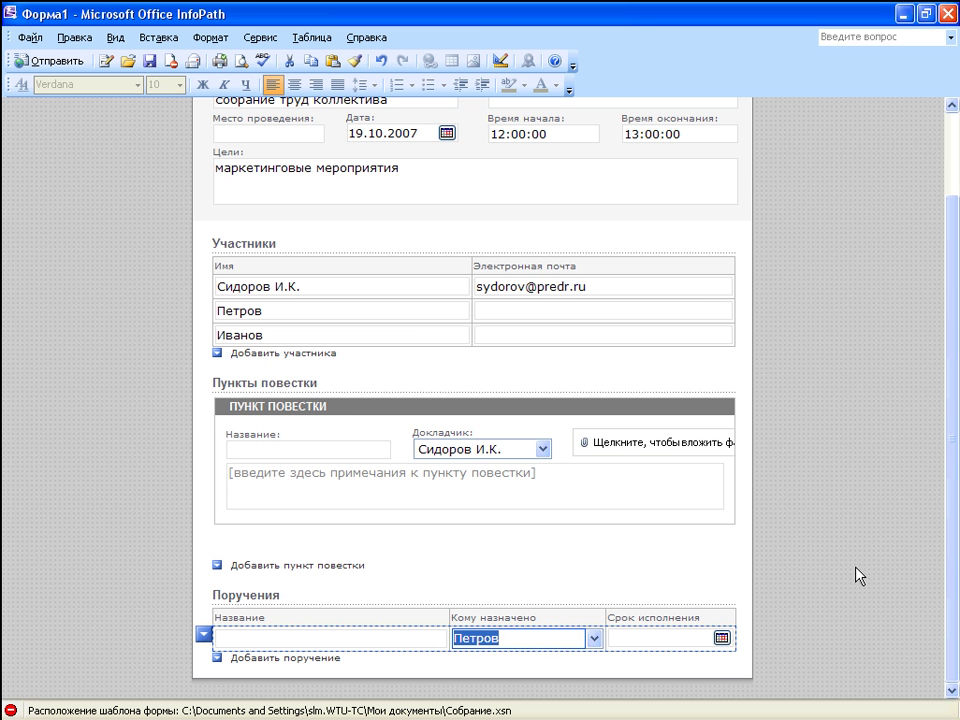
{"action": "left_click", "coordinate": [722, 638]}
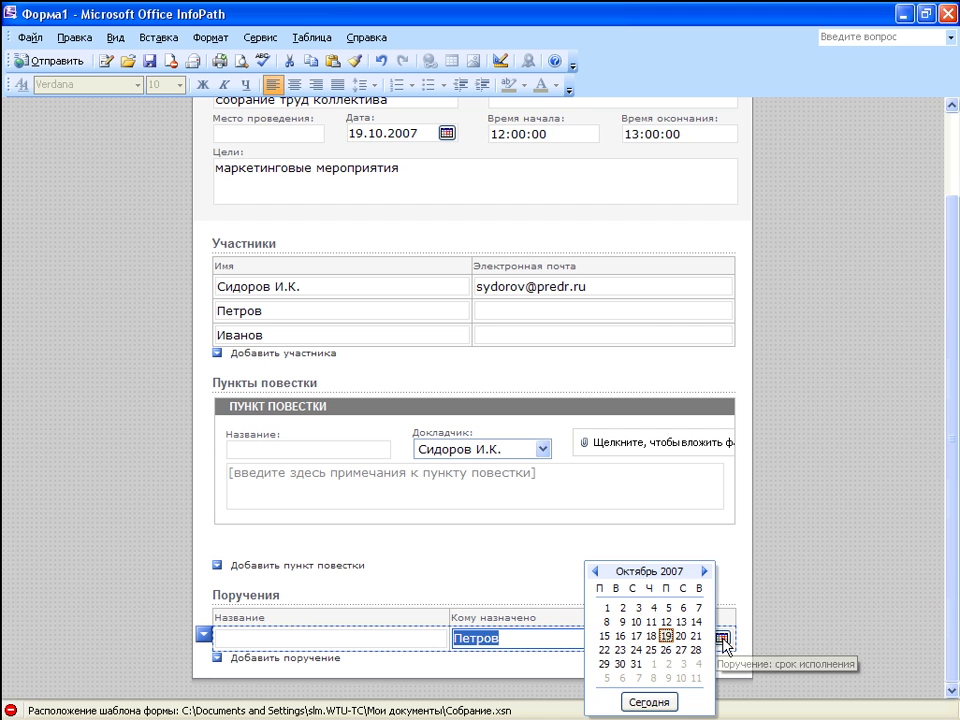
{"action": "left_click", "coordinate": [637, 651]}
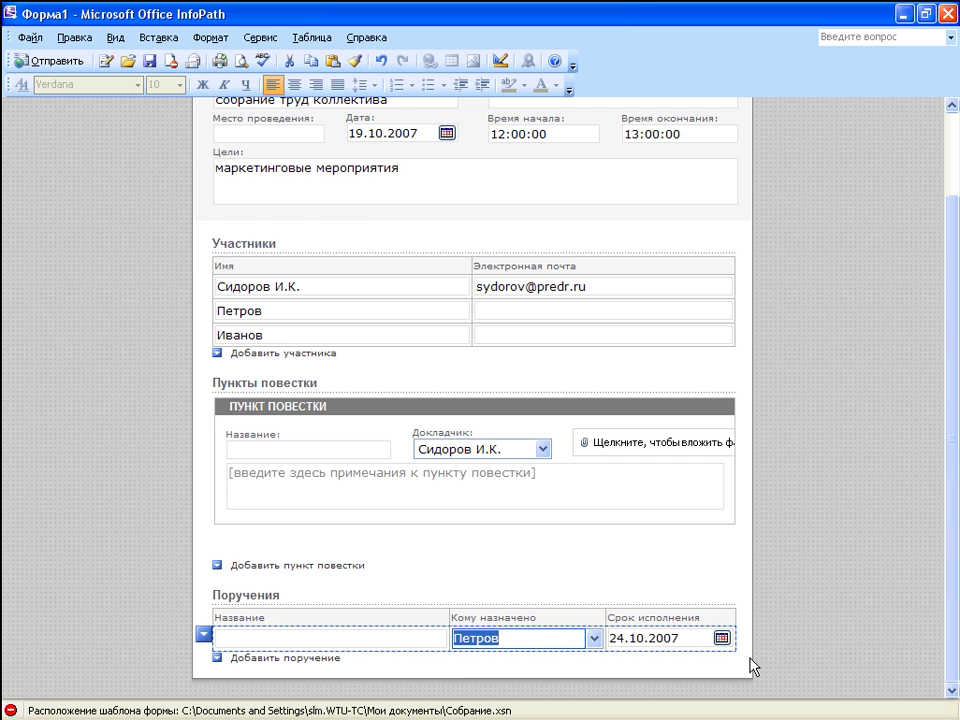
Step: E-mail the completed agenda to the first participant using the Отправить option
{"action": "scroll", "coordinate": [600, 500], "scroll_direction": "up", "scroll_amount": 2}
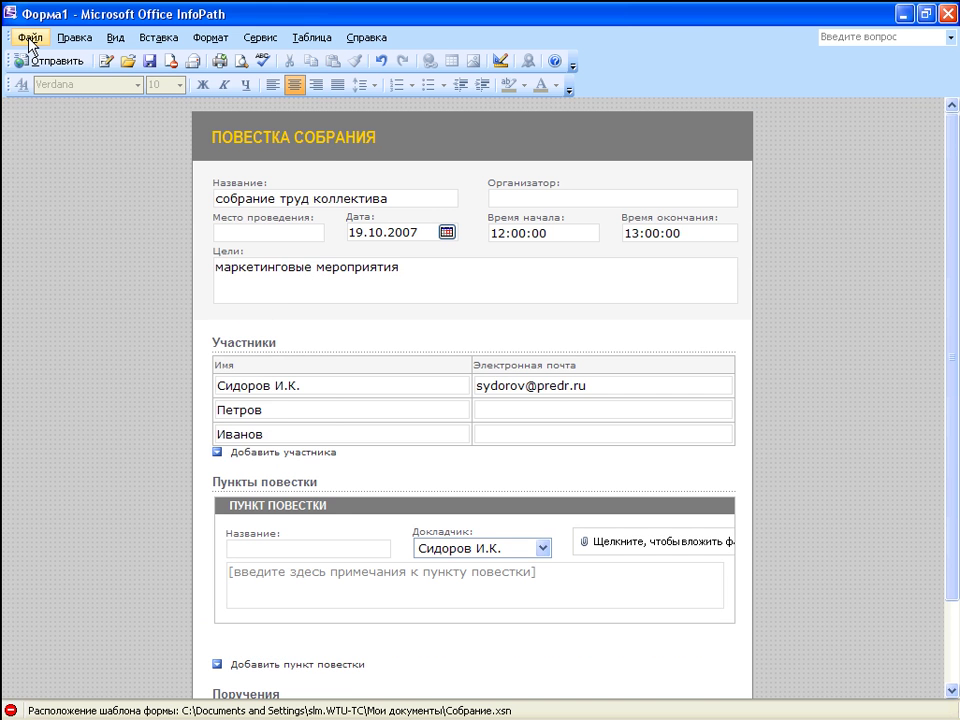
{"action": "left_click", "coordinate": [28, 38]}
{"action": "left_click", "coordinate": [53, 168]}
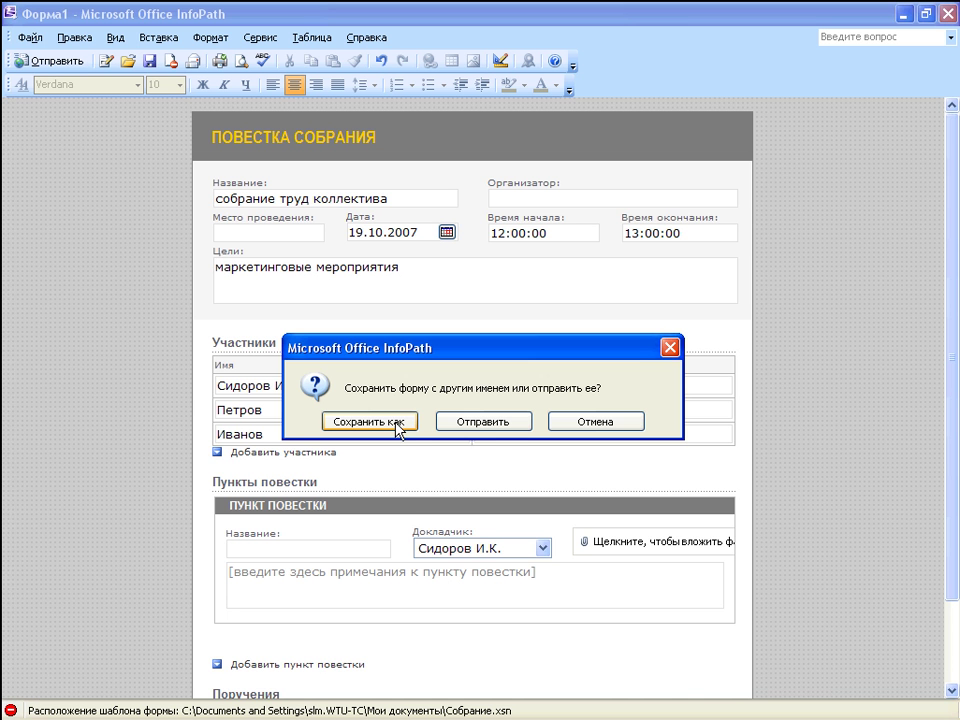
{"action": "left_click", "coordinate": [486, 421]}
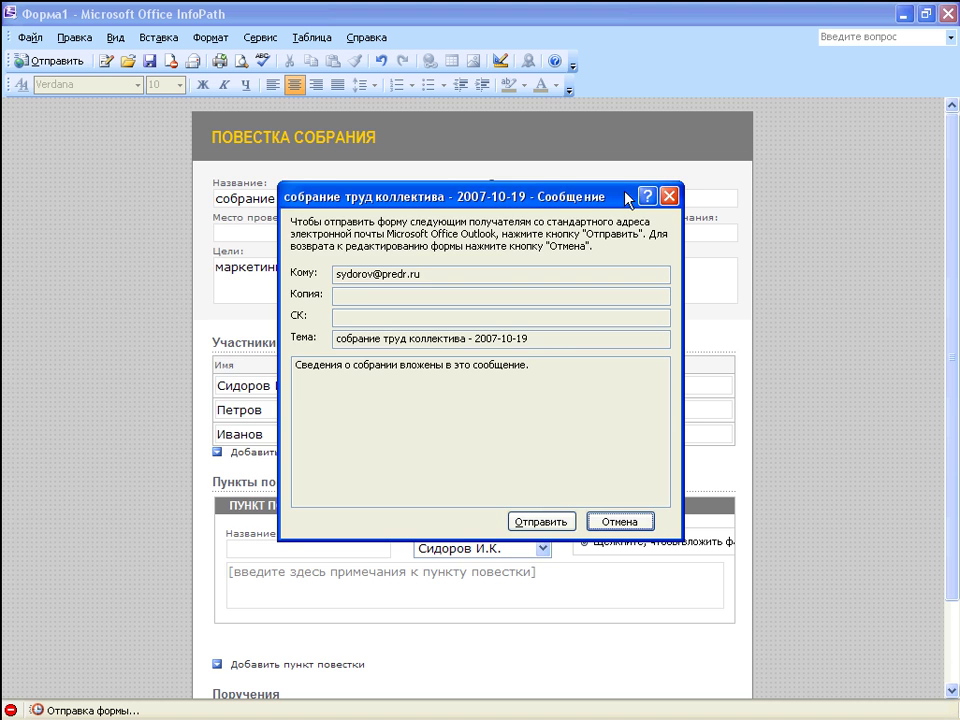
{"action": "left_click_drag", "start_coordinate": [628, 197], "coordinate": [703, 472]}
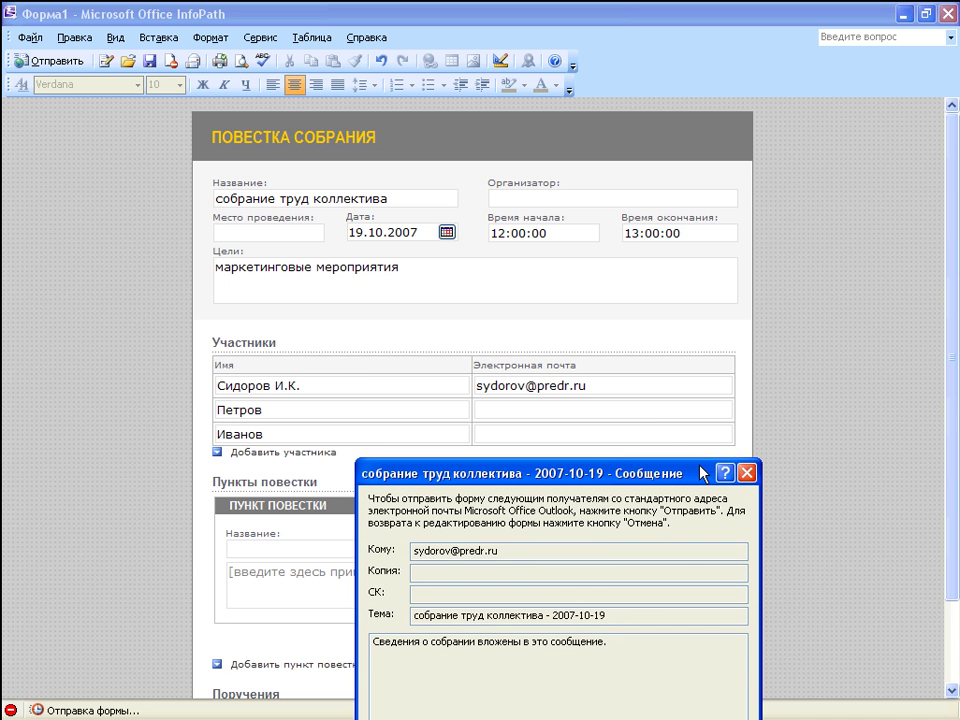
{"action": "left_click_drag", "start_coordinate": [703, 472], "coordinate": [699, 283]}
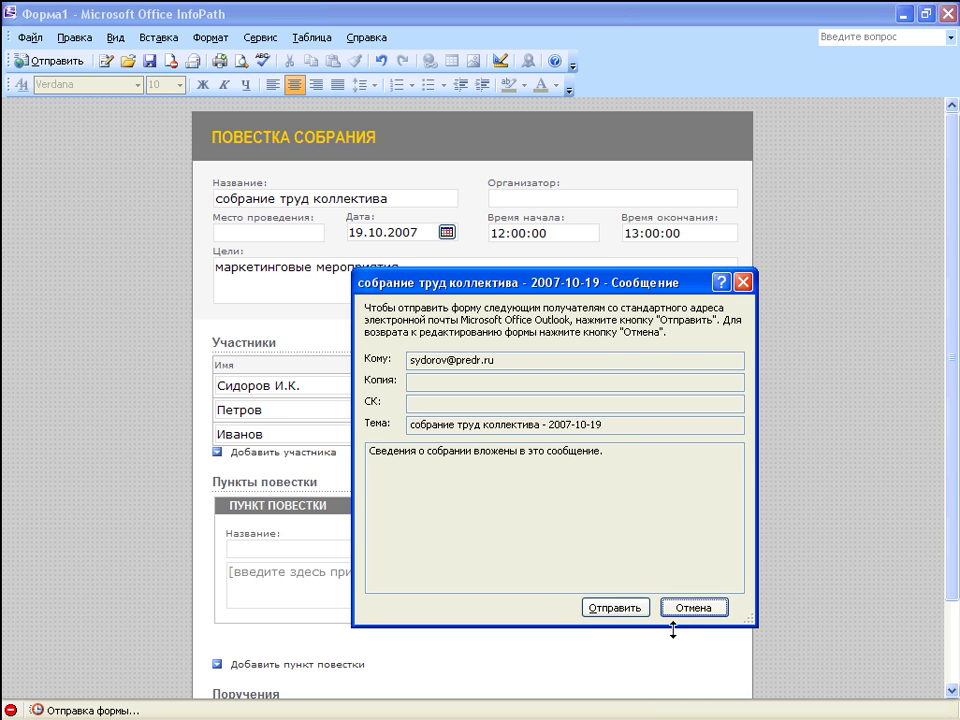
{"action": "left_click", "coordinate": [612, 610]}
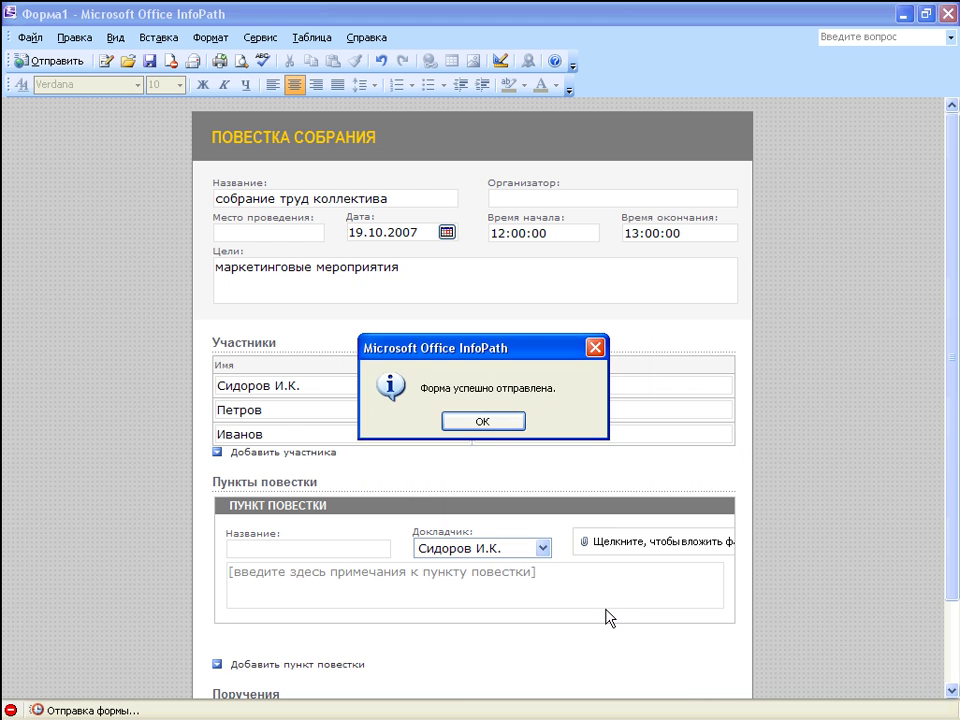
Step: Dismiss the submission confirmation, then read and close Outlook's non-delivery report
{"action": "left_click", "coordinate": [484, 421]}
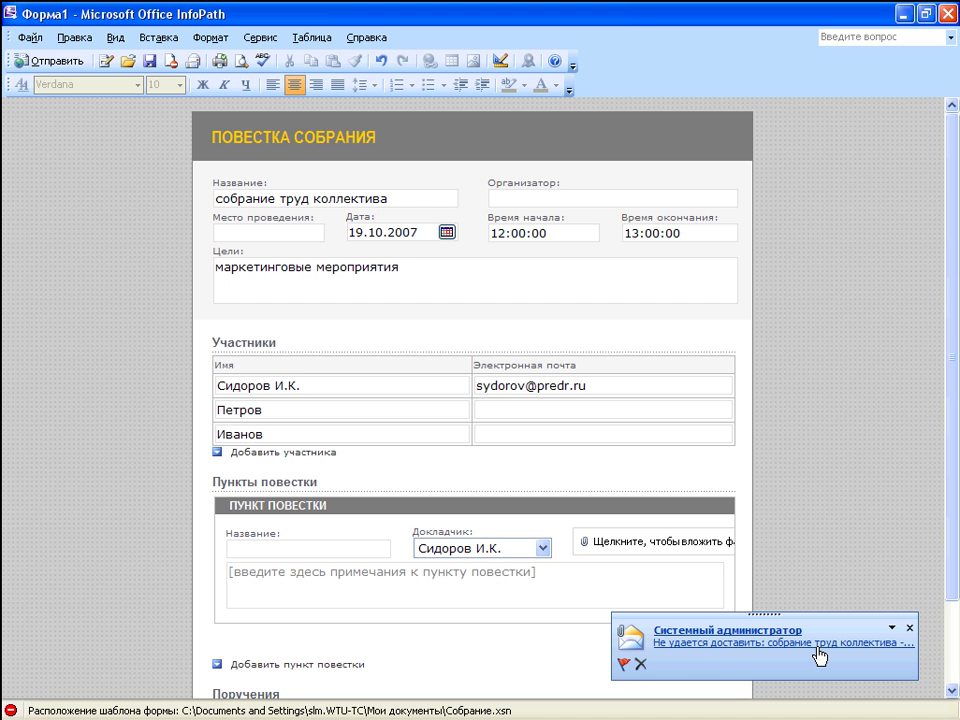
{"action": "left_click", "coordinate": [745, 645]}
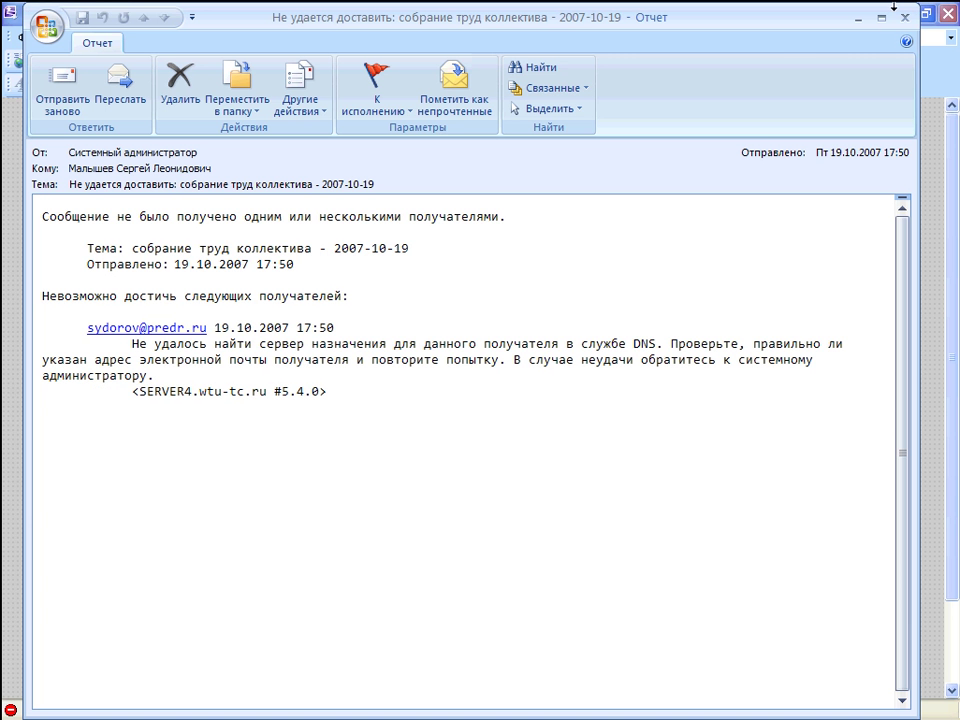
{"action": "left_click", "coordinate": [904, 17]}
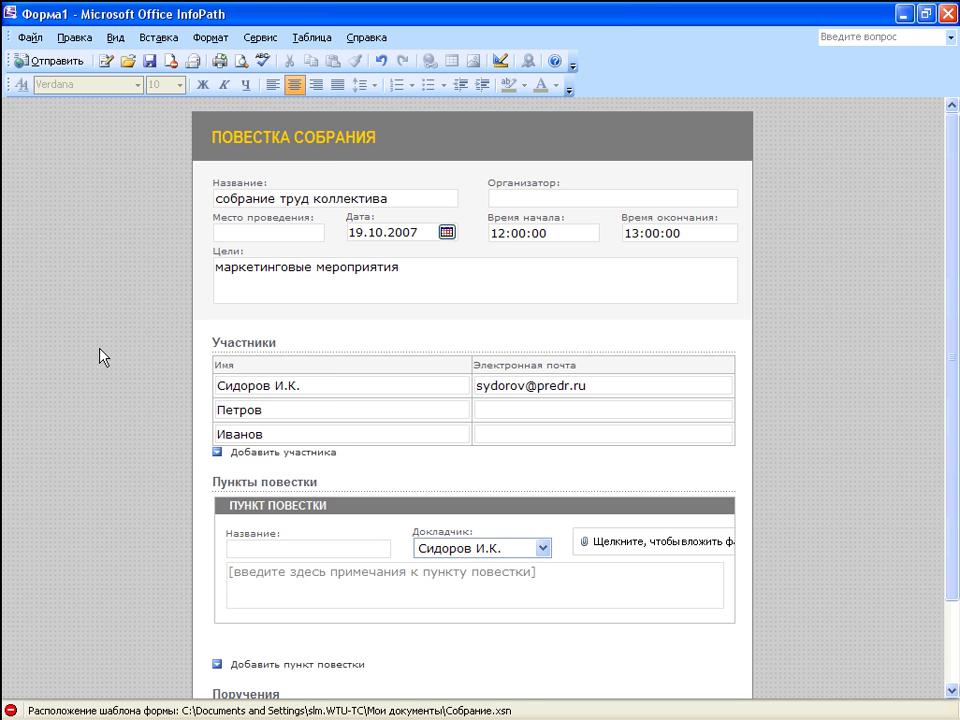
Step: Save the agenda under the name 'повества 12-00'
{"action": "left_click", "coordinate": [42, 38]}
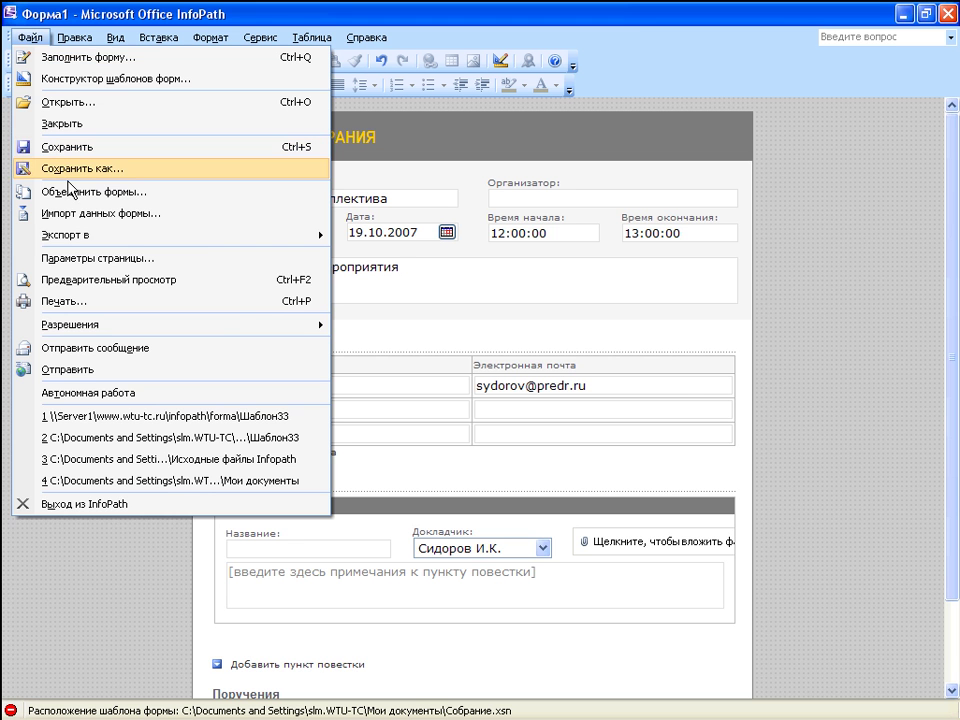
{"action": "left_click", "coordinate": [67, 168]}
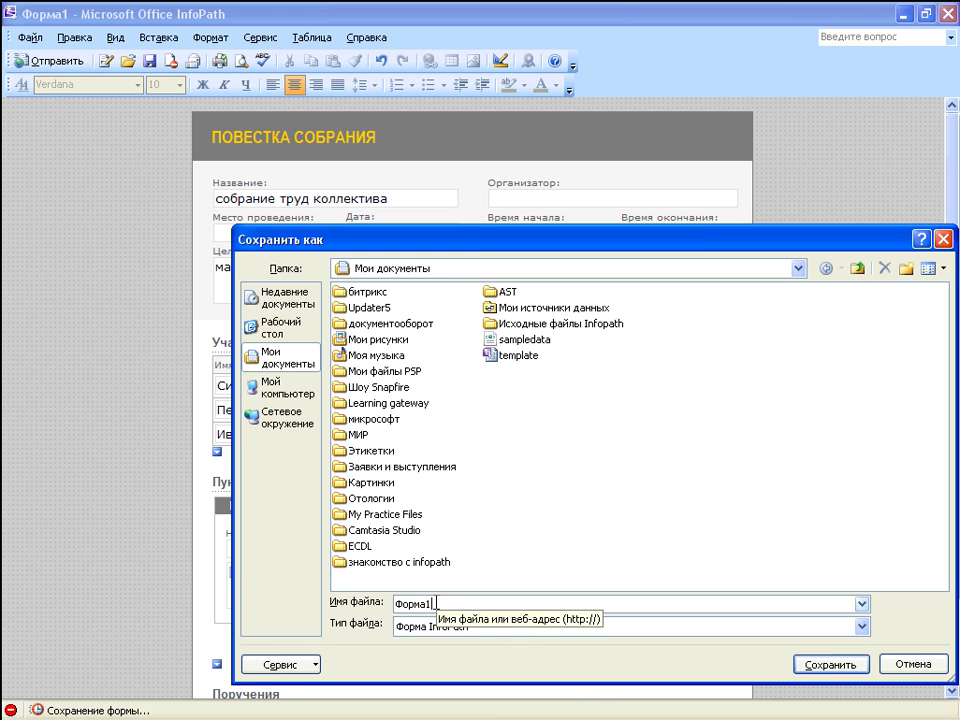
{"action": "key", "text": "BackSpace"}
{"action": "type", "text": "п"}
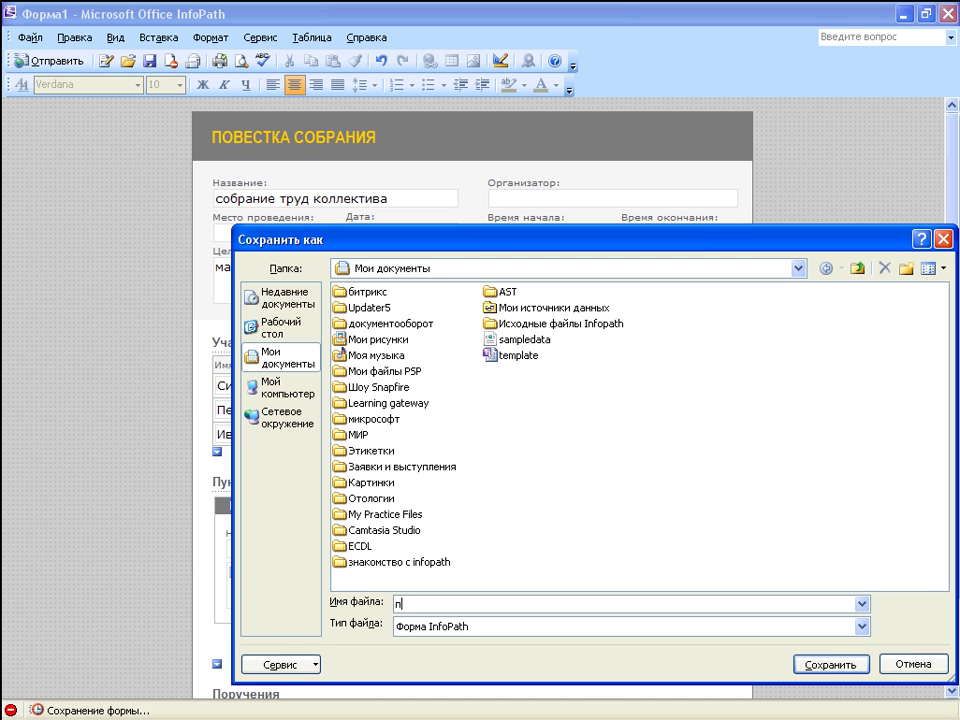
{"action": "type", "text": "овеств"}
{"action": "type", "text": "а 12-00"}
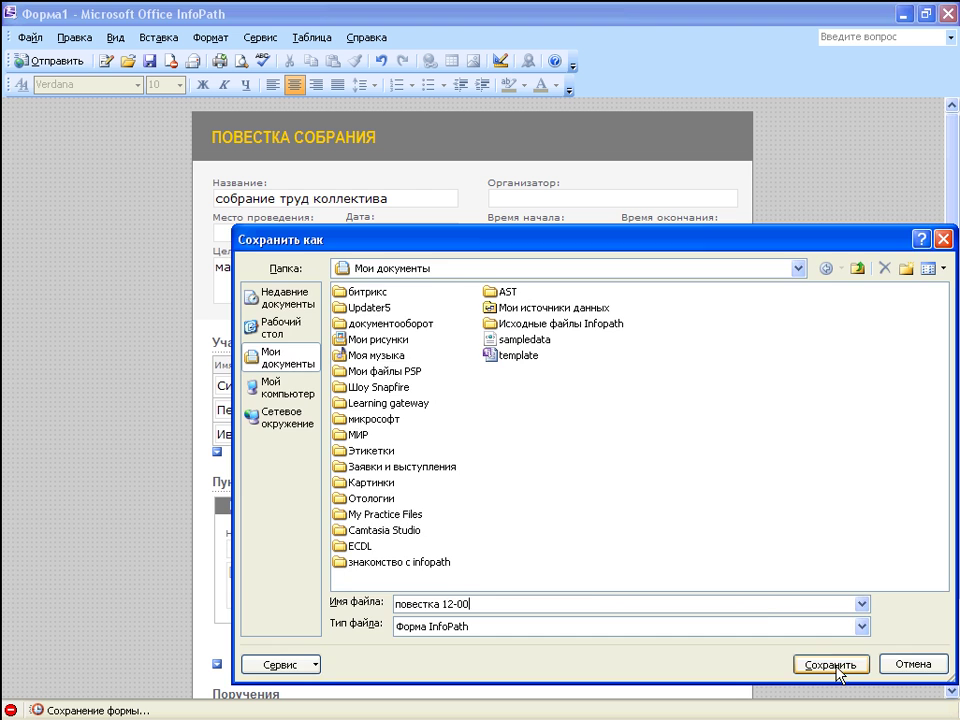
{"action": "left_click", "coordinate": [830, 664]}
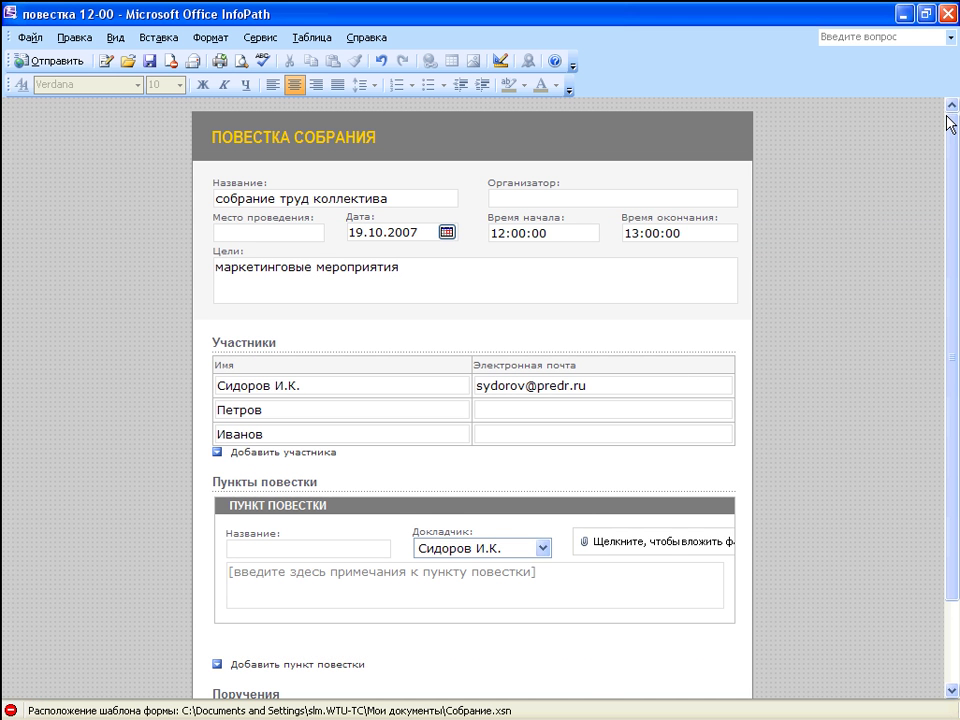
{"action": "left_click", "coordinate": [37, 706]}
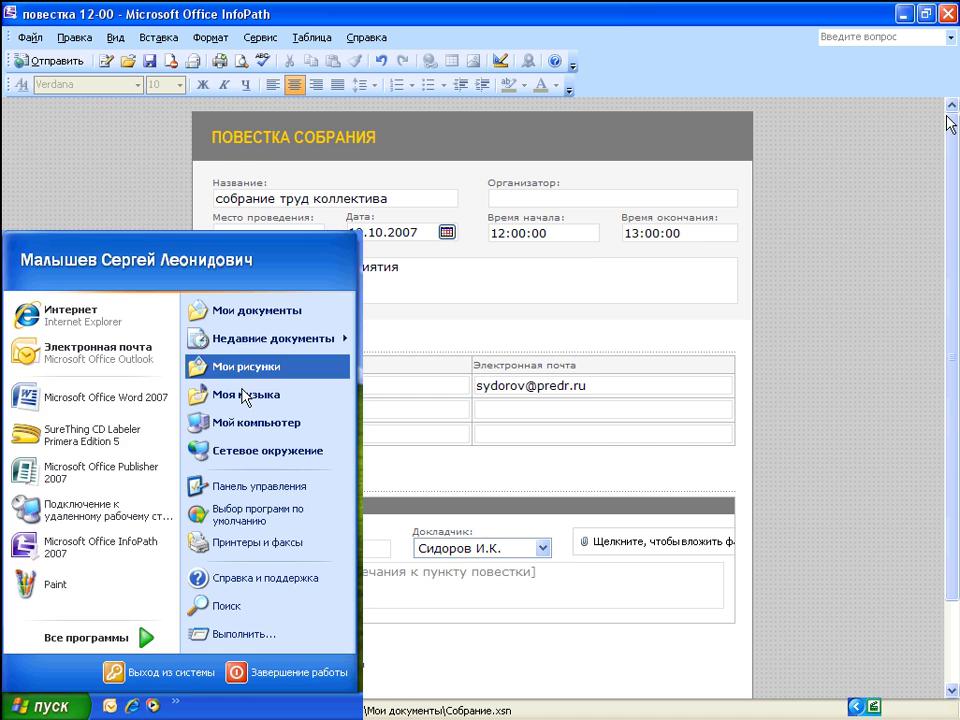
Step: Reopen the saved повестка 12-00 file from the My Documents folder
{"action": "left_click", "coordinate": [252, 314]}
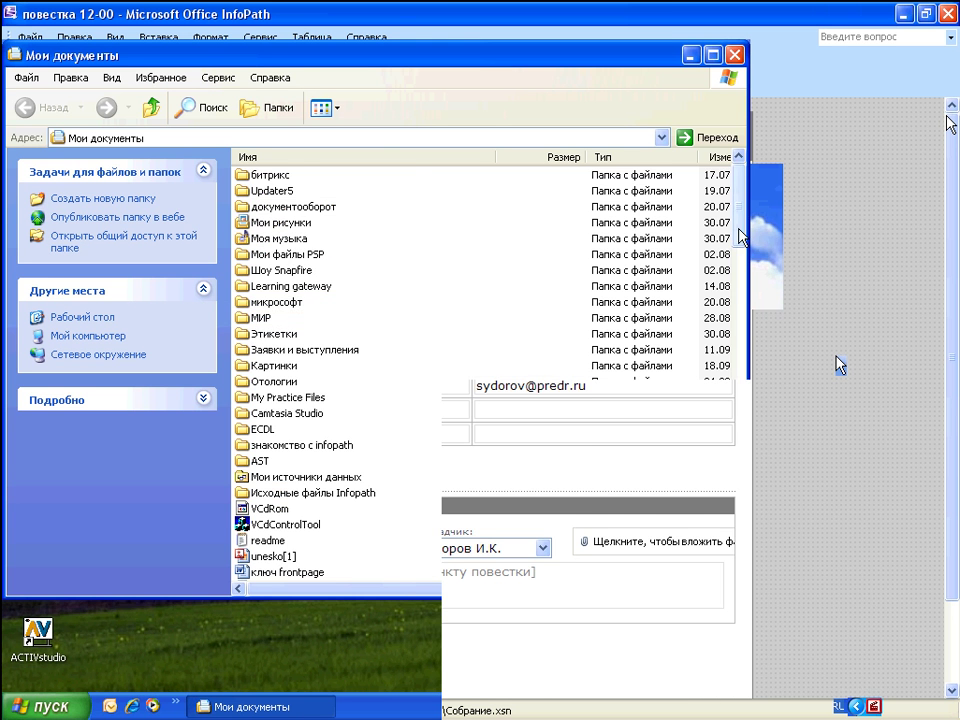
{"action": "left_click_drag", "start_coordinate": [742, 235], "coordinate": [748, 490]}
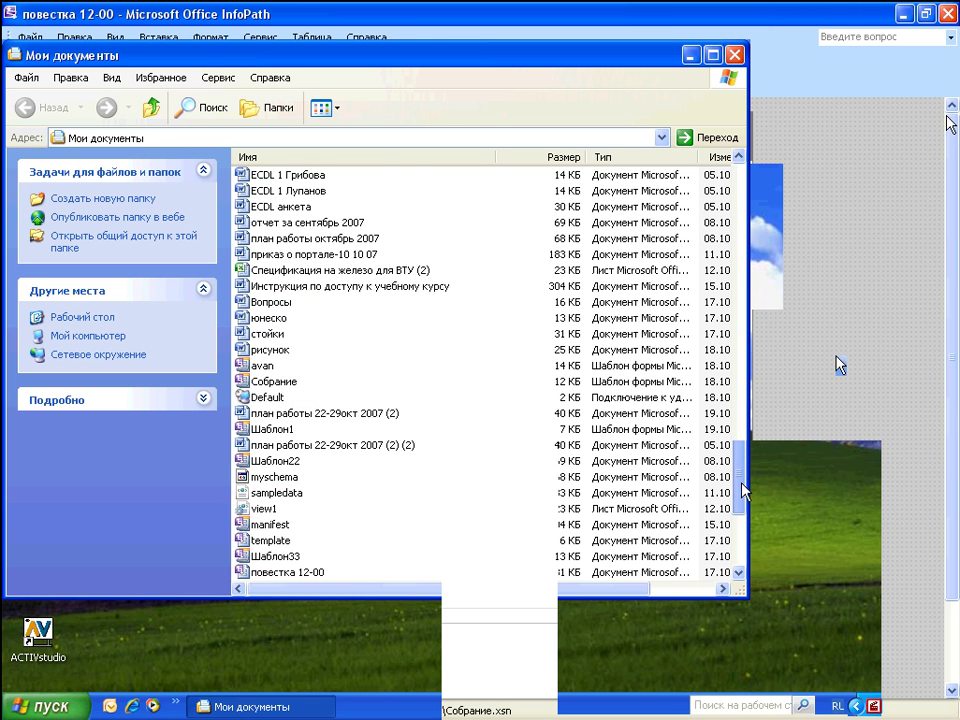
{"action": "double_click", "coordinate": [286, 574]}
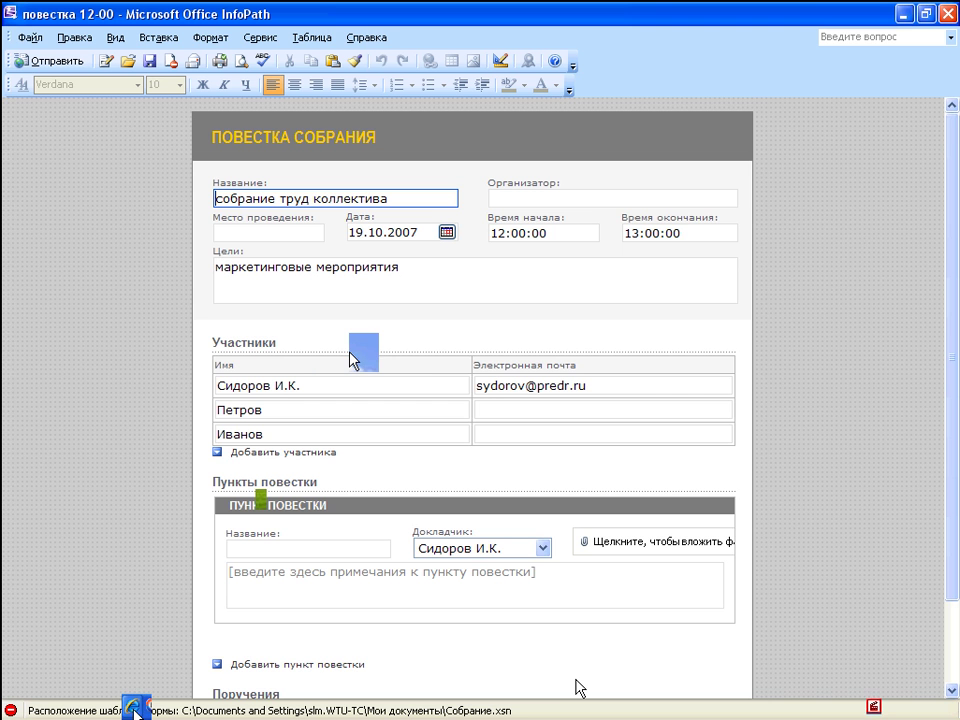
Step: Load the publ033.xsn template URL in Internet Explorer and open it in InfoPath
{"action": "left_click", "coordinate": [133, 710]}
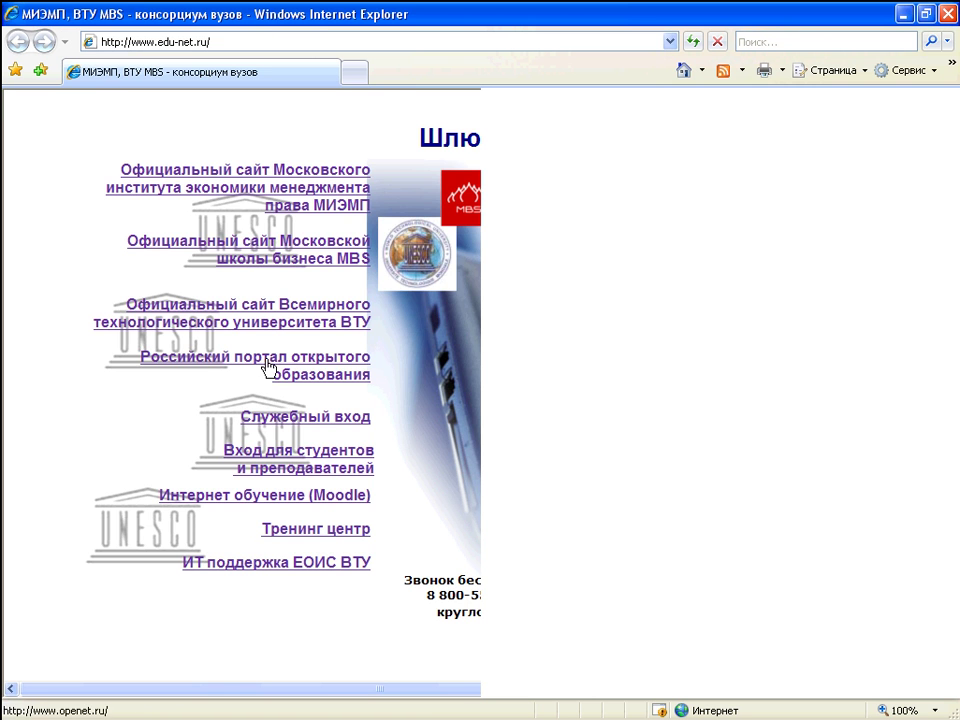
{"action": "left_click", "coordinate": [251, 41]}
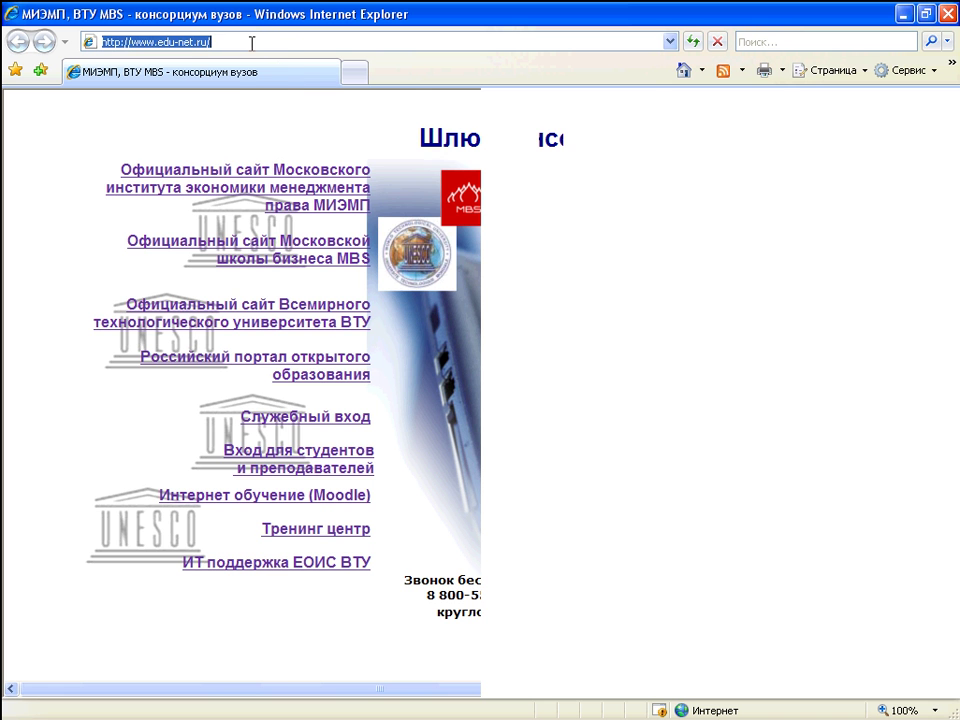
{"action": "right_click", "coordinate": [180, 45]}
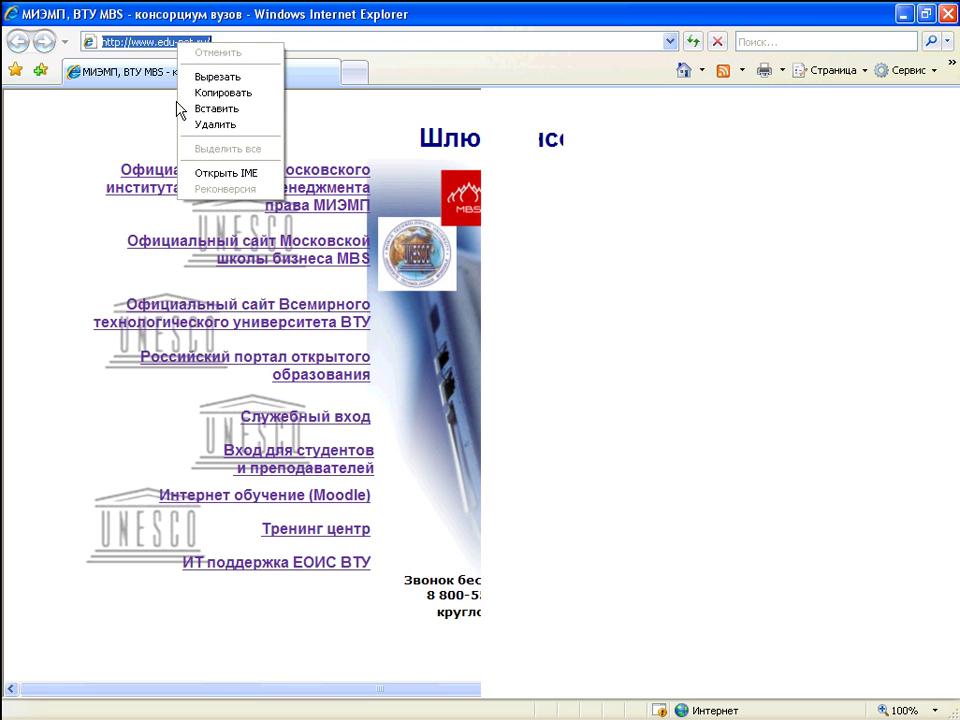
{"action": "left_click", "coordinate": [236, 108]}
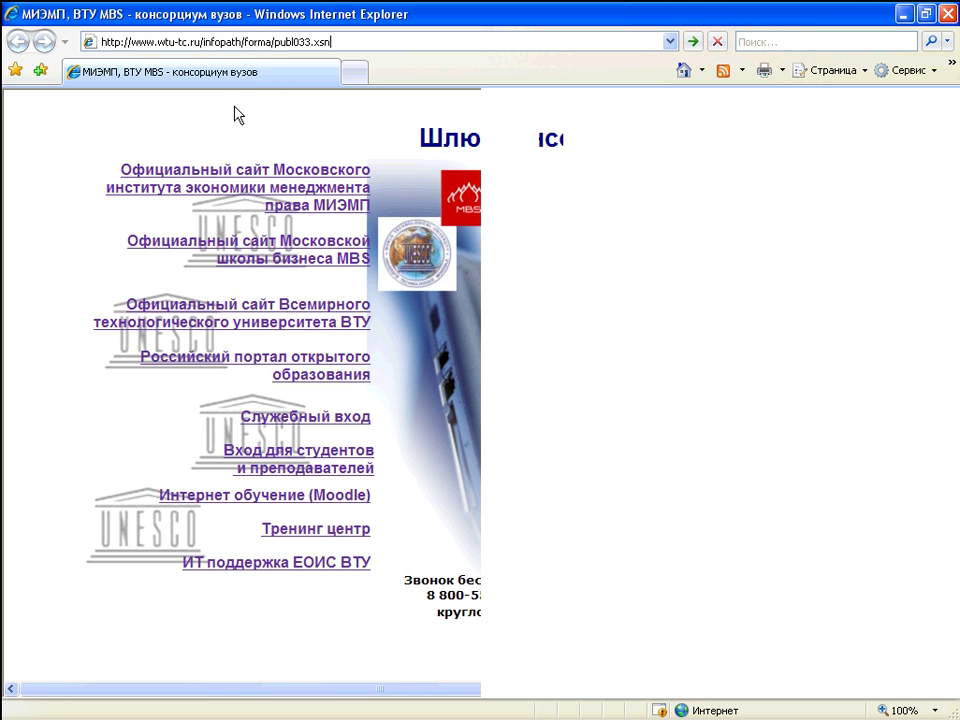
{"action": "key", "text": "Return"}
{"action": "left_click", "coordinate": [447, 380]}
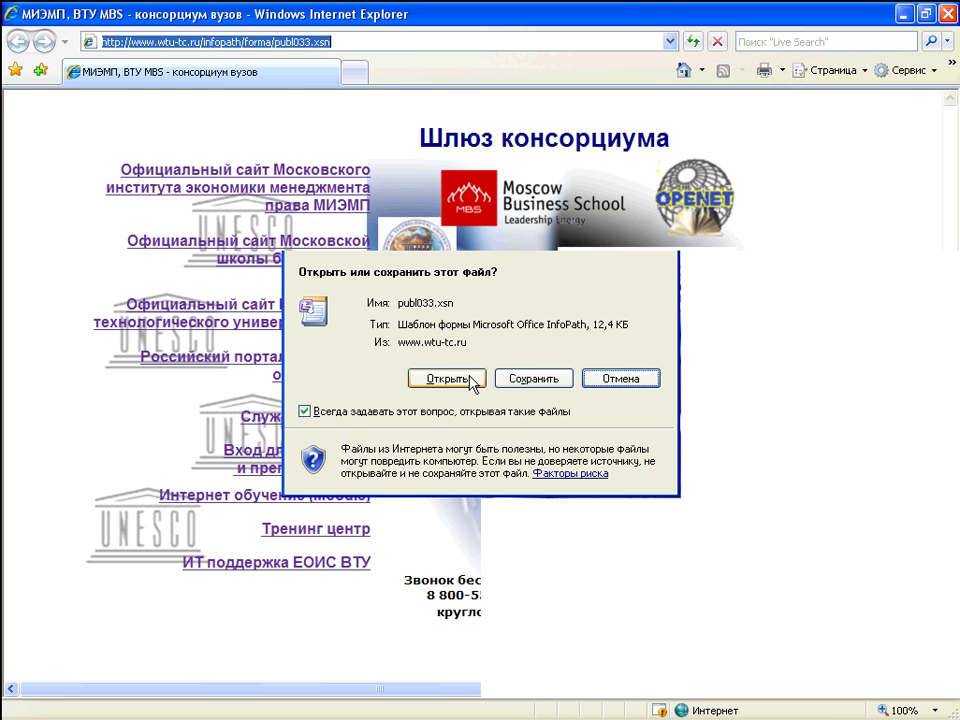
{"action": "left_click", "coordinate": [564, 509]}
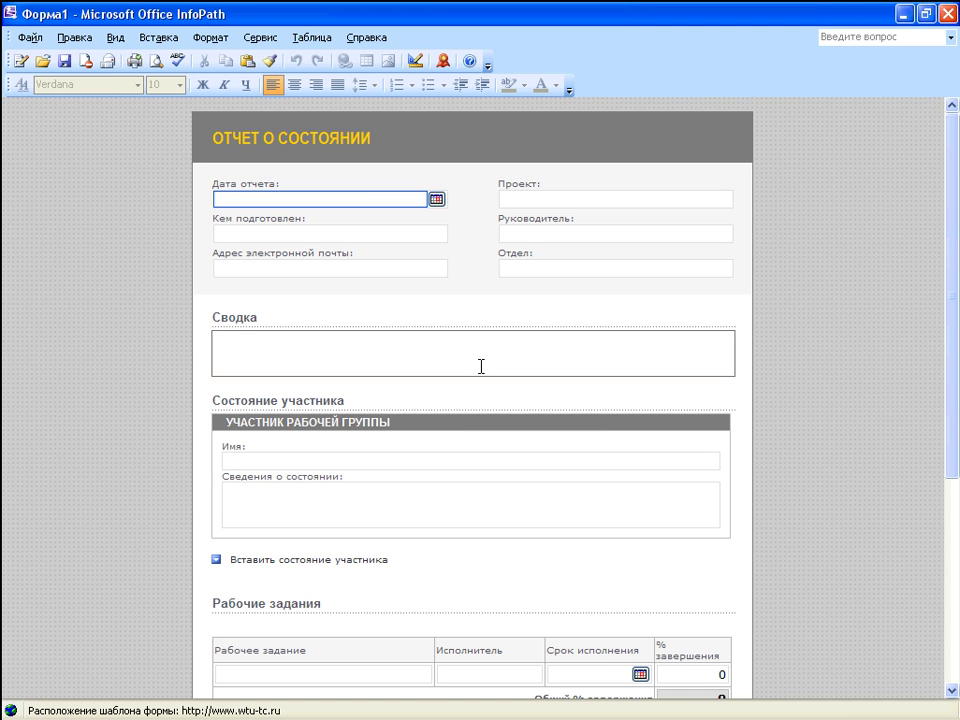
Step: Set the report date to 19.10.2007, then fill in the project and the e-mail address
{"action": "left_click", "coordinate": [439, 204]}
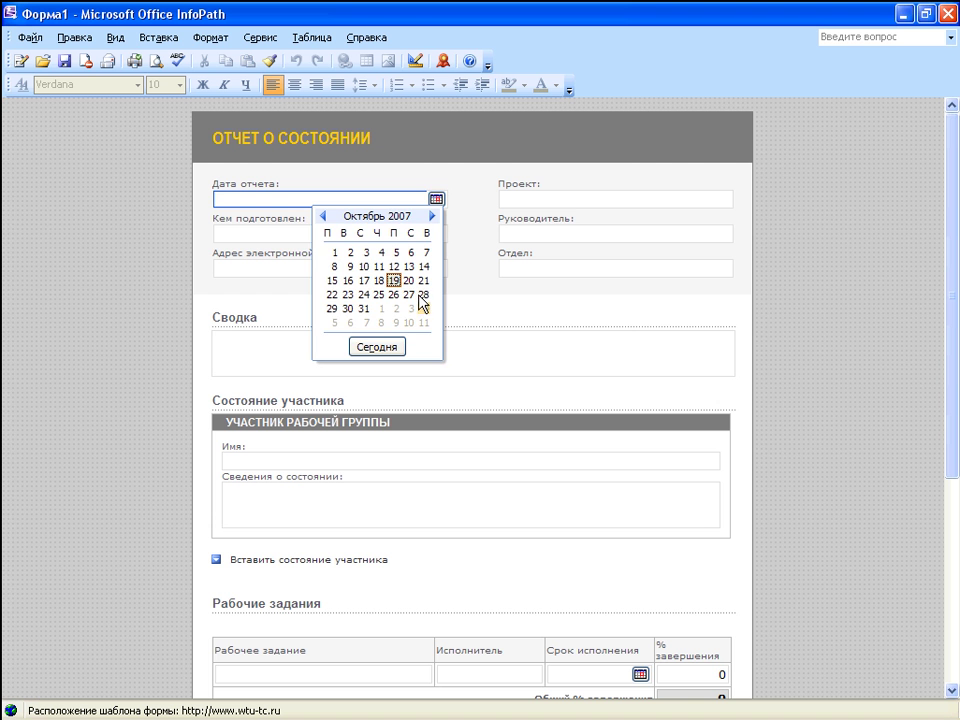
{"action": "left_click", "coordinate": [395, 282]}
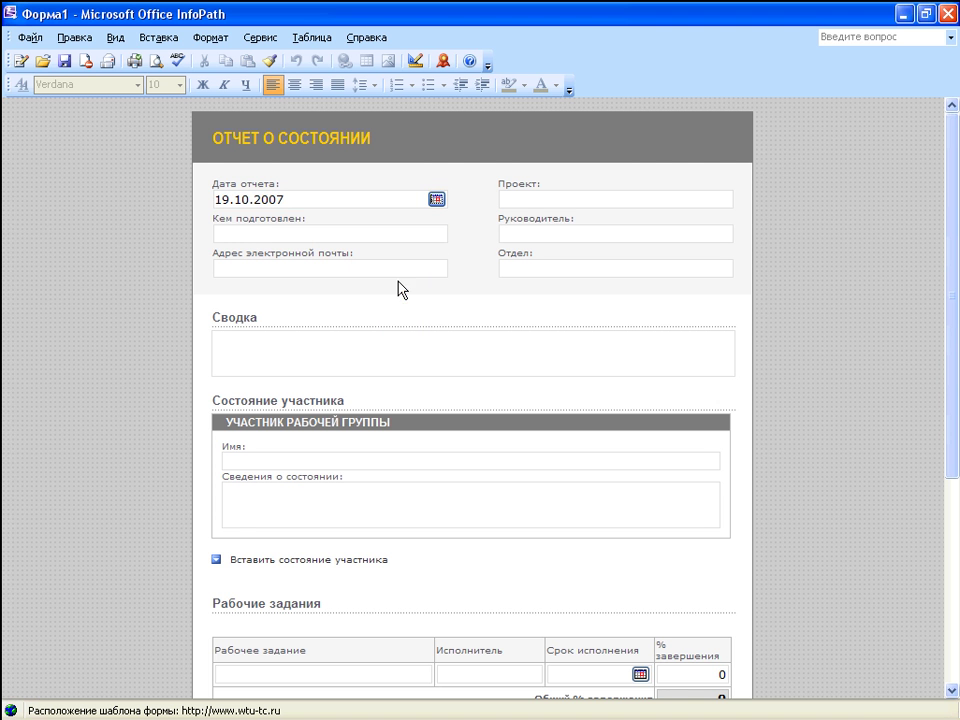
{"action": "left_click", "coordinate": [519, 200]}
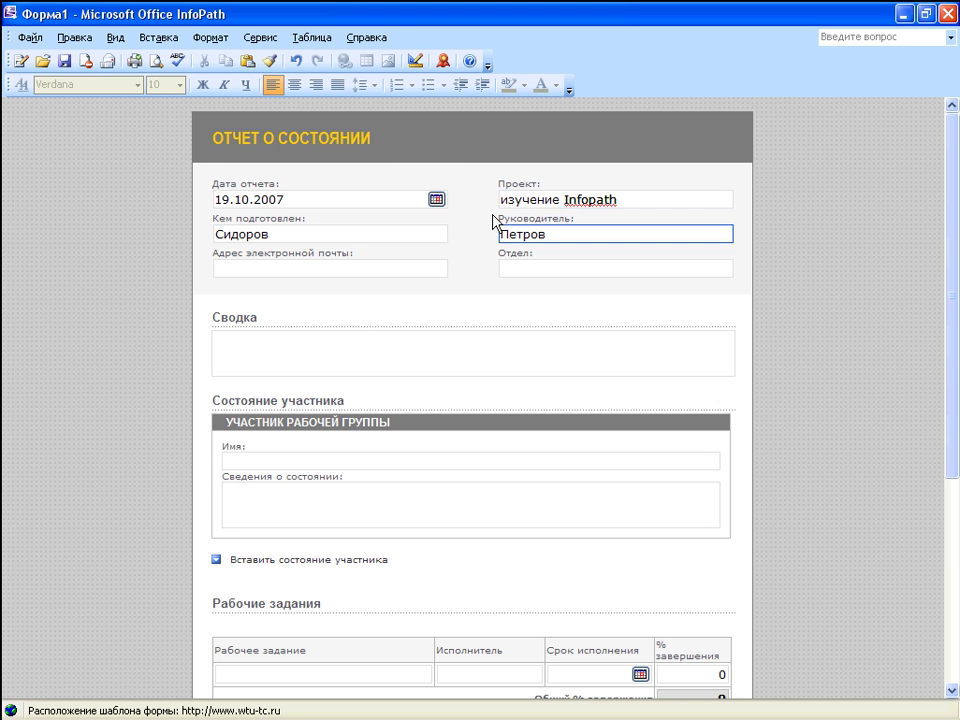
{"action": "left_click", "coordinate": [238, 268]}
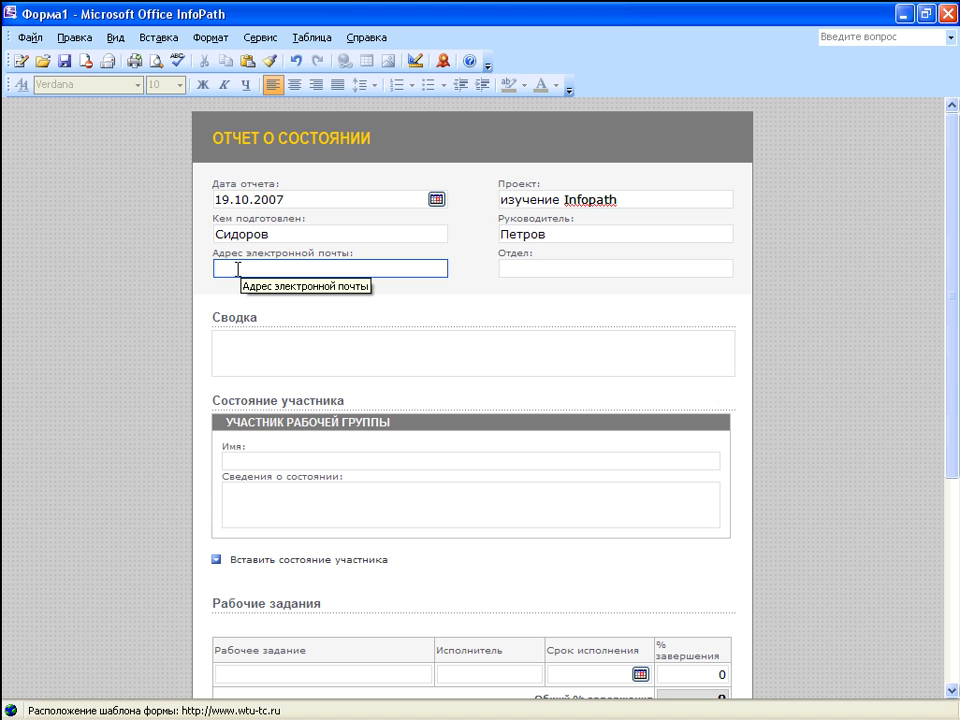
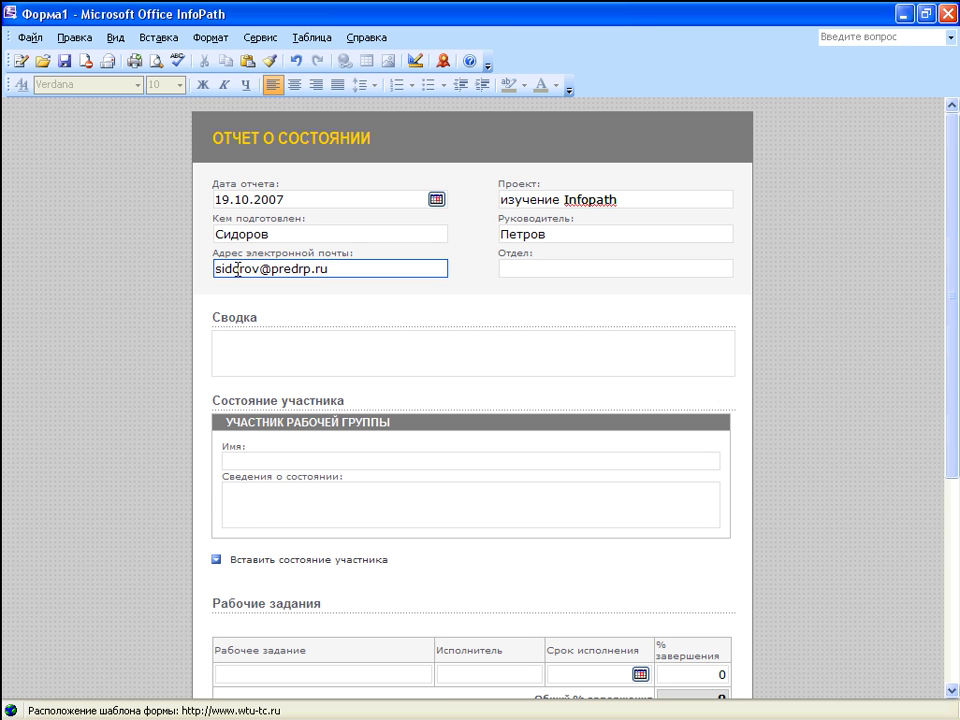
Step: Enter the summary 'проблемв 4-6' and the participant's name
{"action": "left_click", "coordinate": [245, 360]}
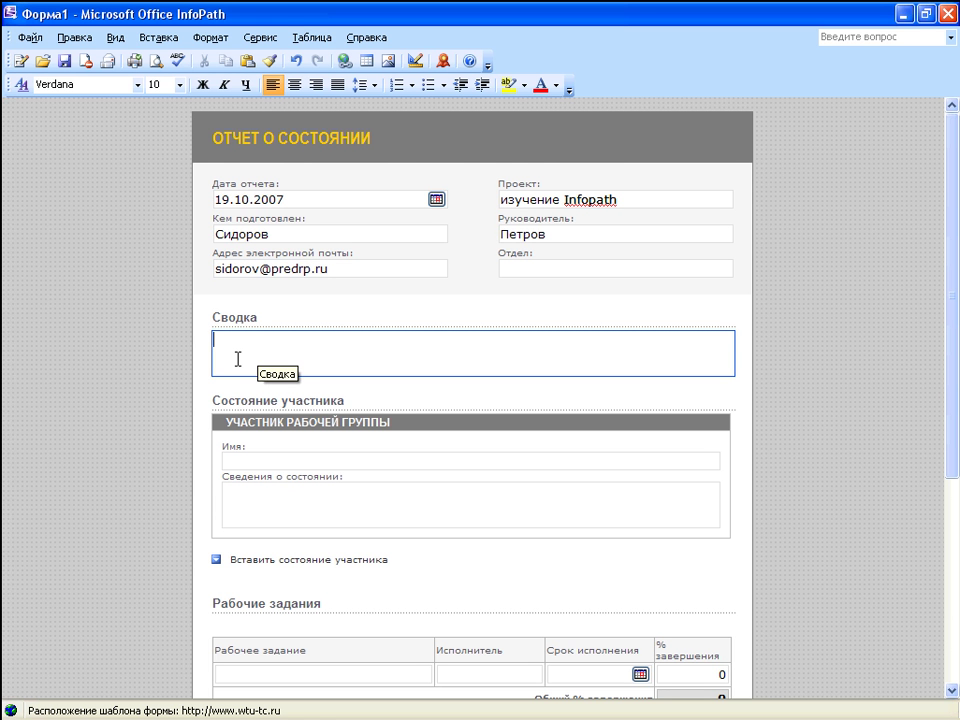
{"action": "type", "text": "проблемв "}
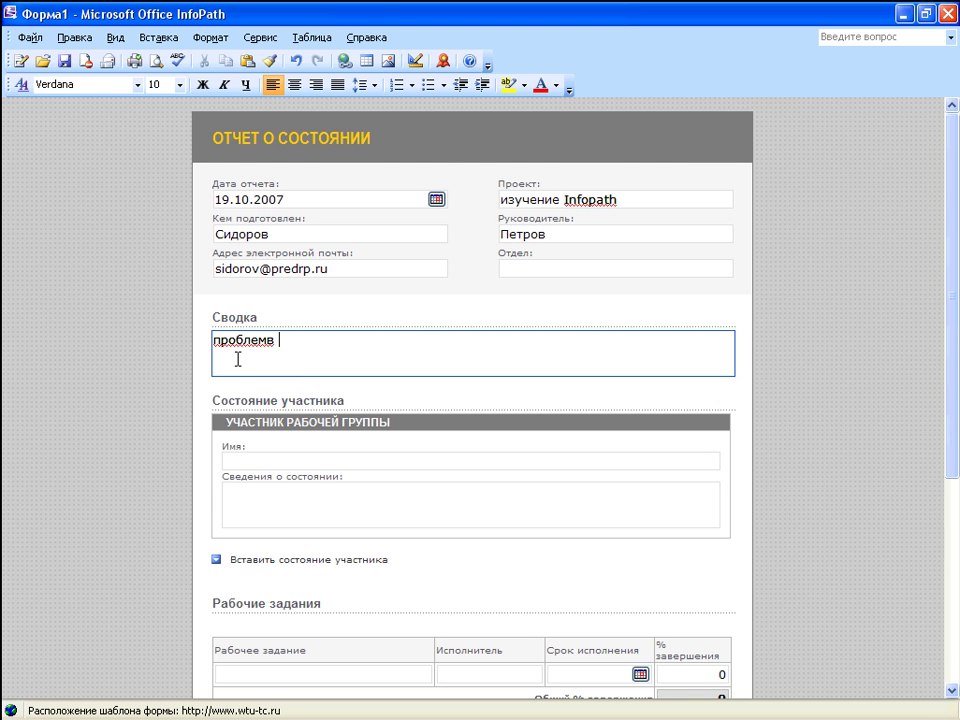
{"action": "type", "text": "4-6"}
{"action": "left_click", "coordinate": [240, 460]}
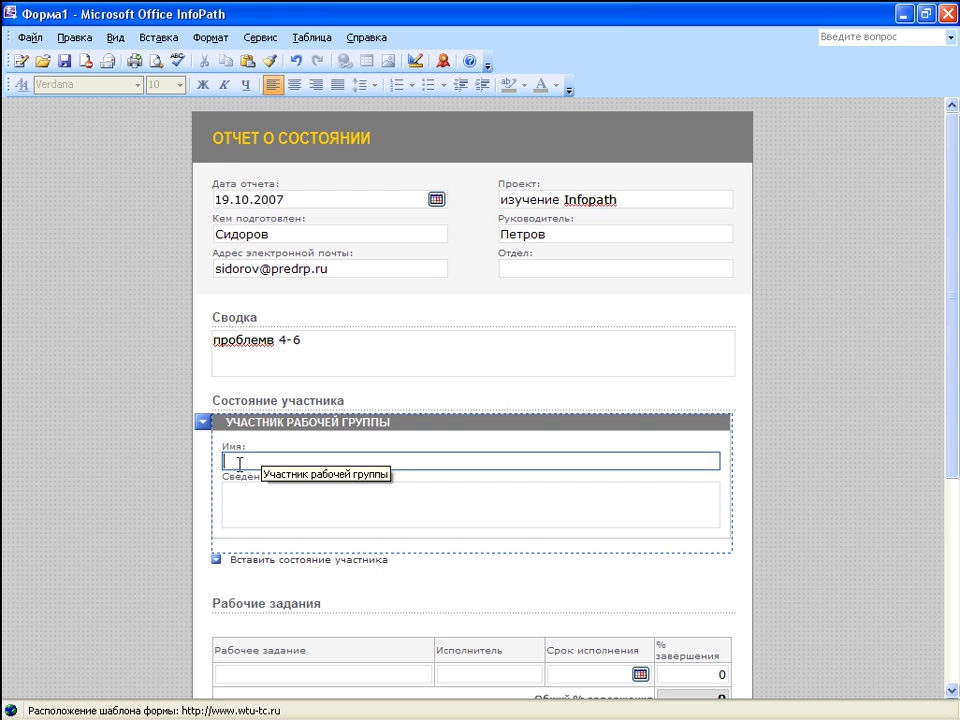
{"action": "type", "text": "Сидоров"}
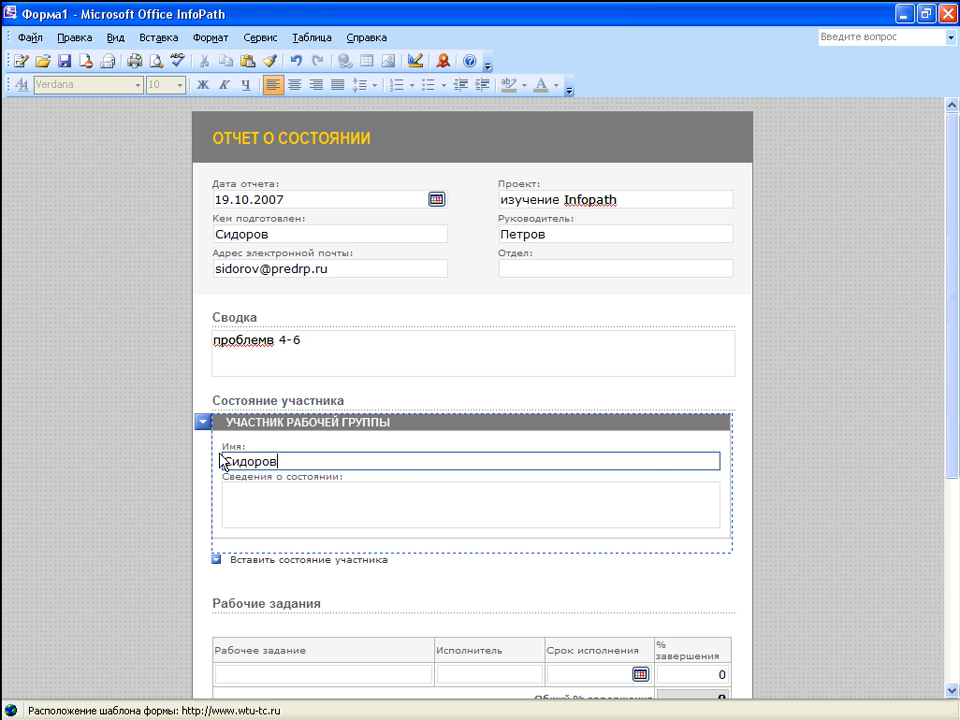
Step: Fix the summary typo so it reads 'проблемы 4-6'
{"action": "scroll", "coordinate": [222, 462], "scroll_direction": "down", "scroll_amount": 3}
{"action": "left_click", "coordinate": [238, 165]}
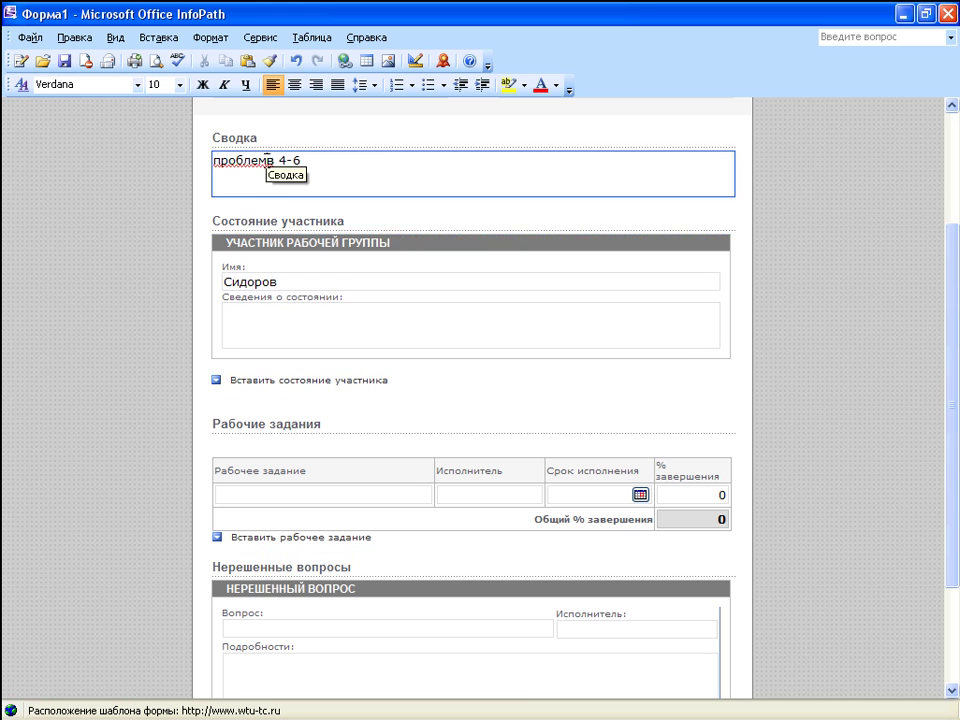
{"action": "type", "text": "ы"}
{"action": "key", "text": "Delete"}
{"action": "scroll", "coordinate": [330, 495], "scroll_direction": "down", "scroll_amount": 3}
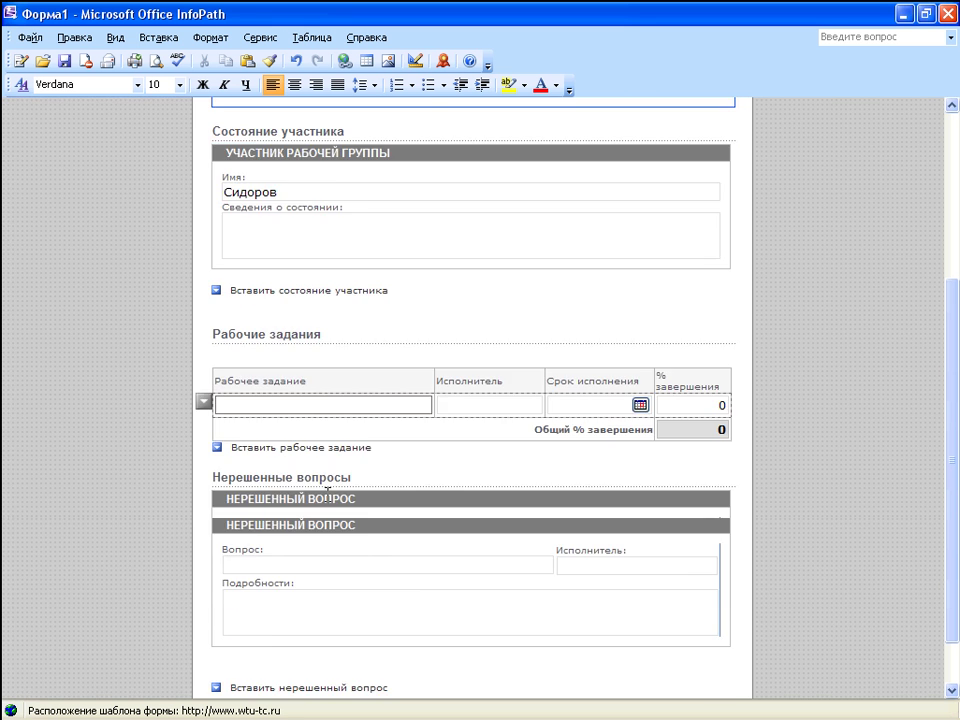
{"action": "scroll", "coordinate": [330, 500], "scroll_direction": "up", "scroll_amount": 5}
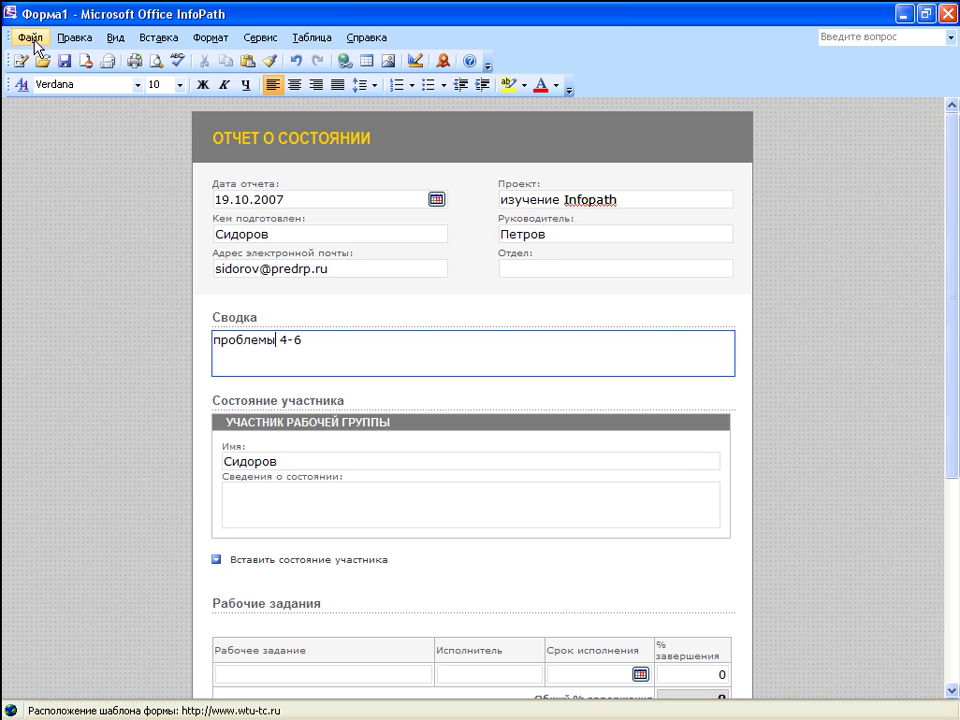
Step: Save the status report under the file name forma033
{"action": "left_click", "coordinate": [30, 38]}
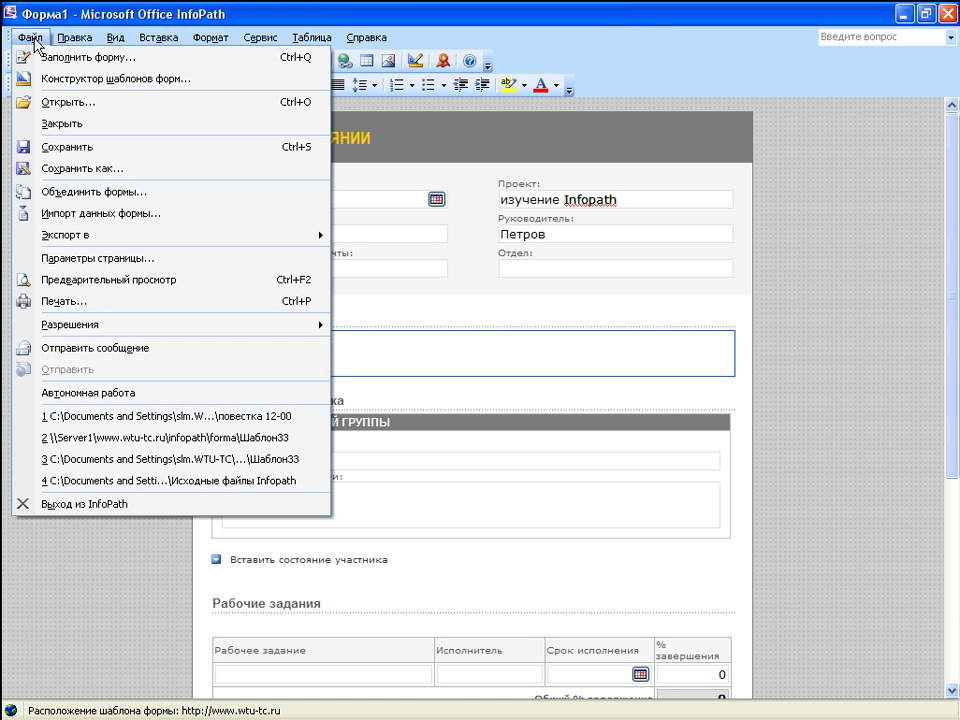
{"action": "left_click", "coordinate": [84, 172]}
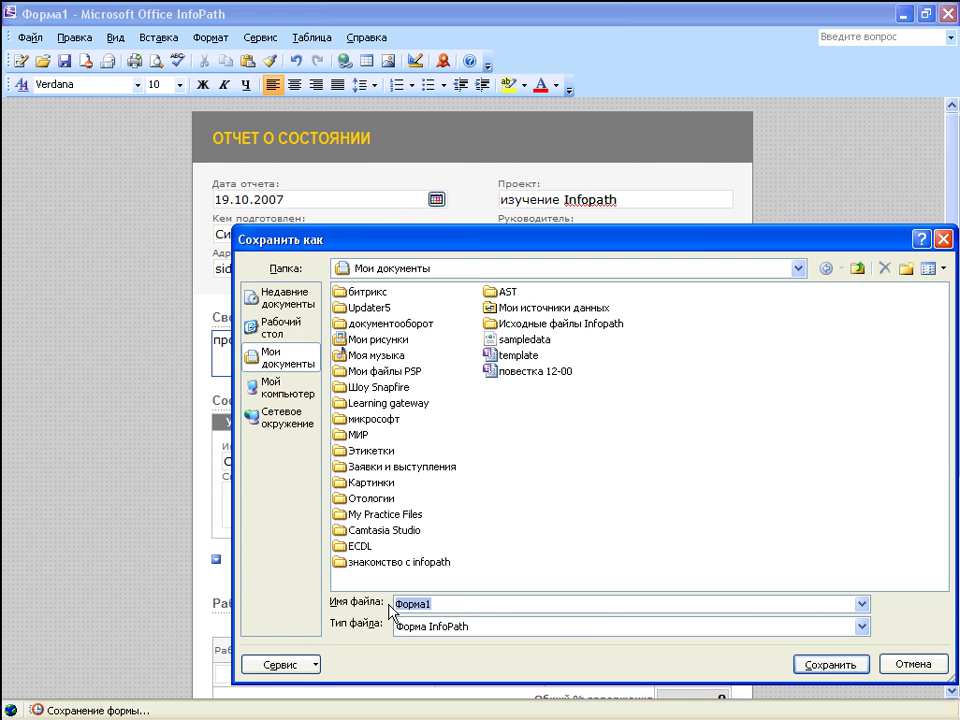
{"action": "key", "text": "BackSpace"}
{"action": "type", "text": "ащкы"}
{"action": "key", "text": "BackSpace"}
{"action": "key", "text": "BackSpace"}
{"action": "key", "text": "BackSpace"}
{"action": "key", "text": "BackSpace"}
{"action": "type", "text": "forma033"}
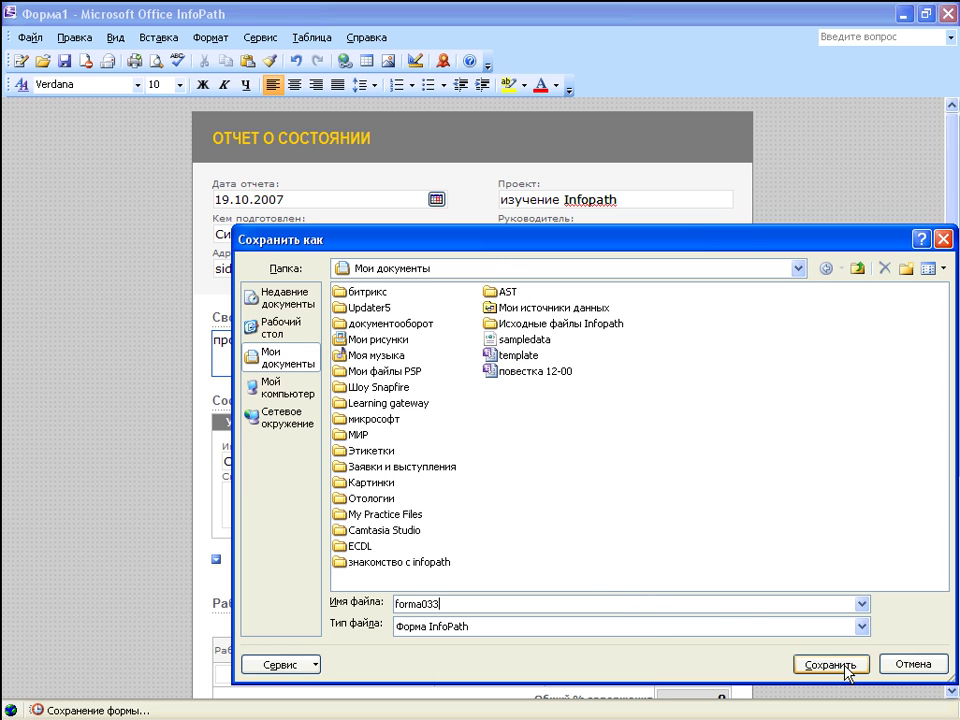
{"action": "left_click", "coordinate": [845, 668]}
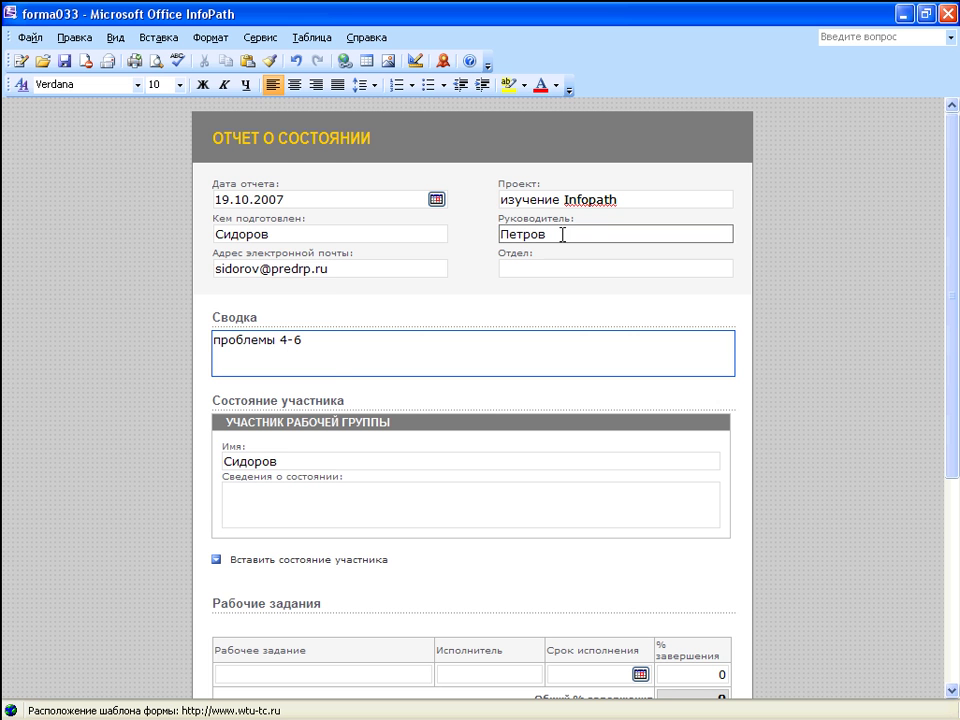
{"action": "left_click", "coordinate": [29, 37]}
Step: Send the forma033 status report as an e-mail, opening the address book and closing it without choosing recipients
{"action": "left_click", "coordinate": [120, 348]}
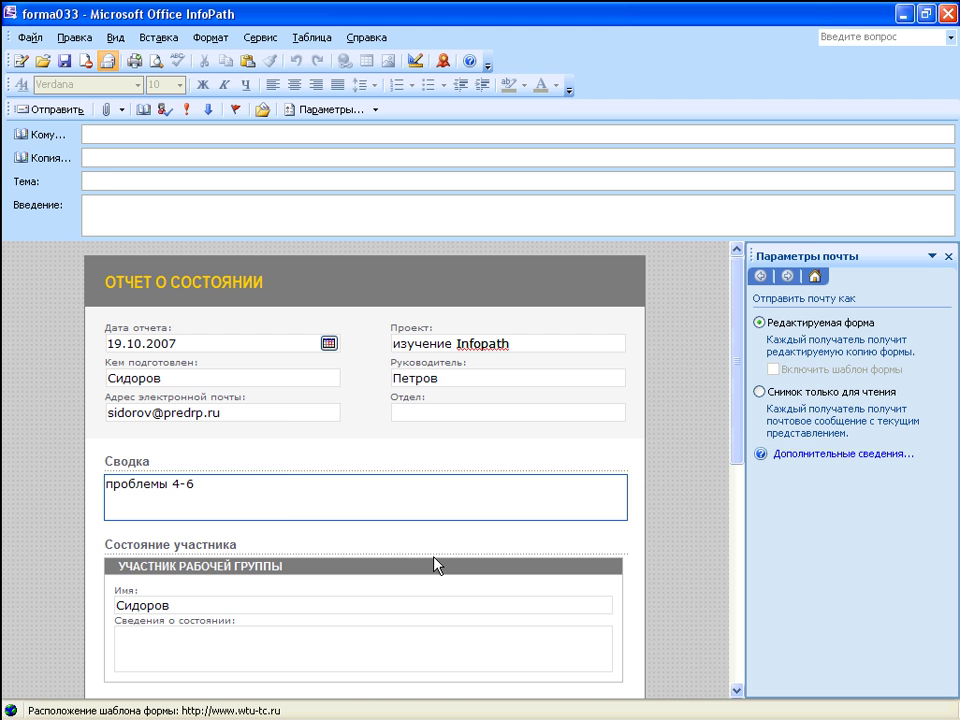
{"action": "left_click", "coordinate": [40, 135]}
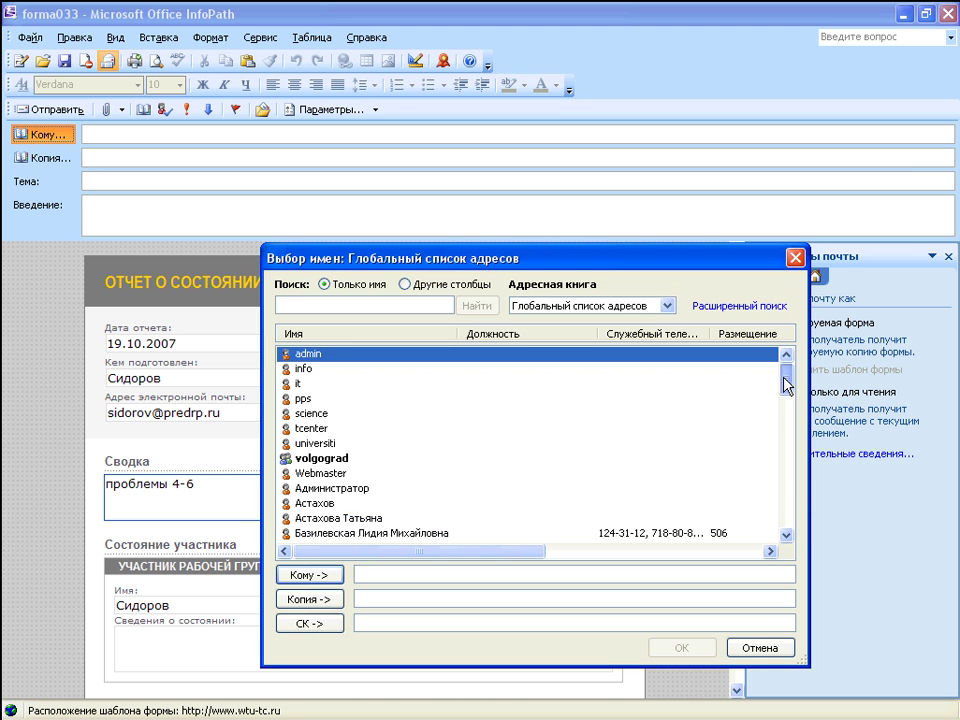
{"action": "left_click_drag", "start_coordinate": [787, 384], "coordinate": [705, 553]}
{"action": "left_click", "coordinate": [795, 258]}
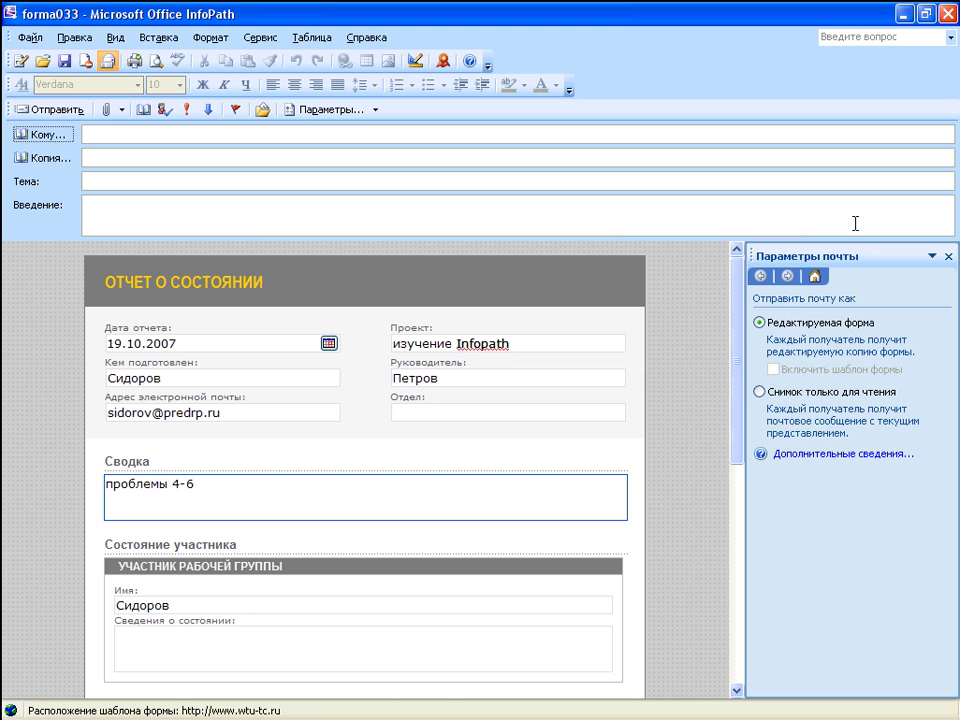